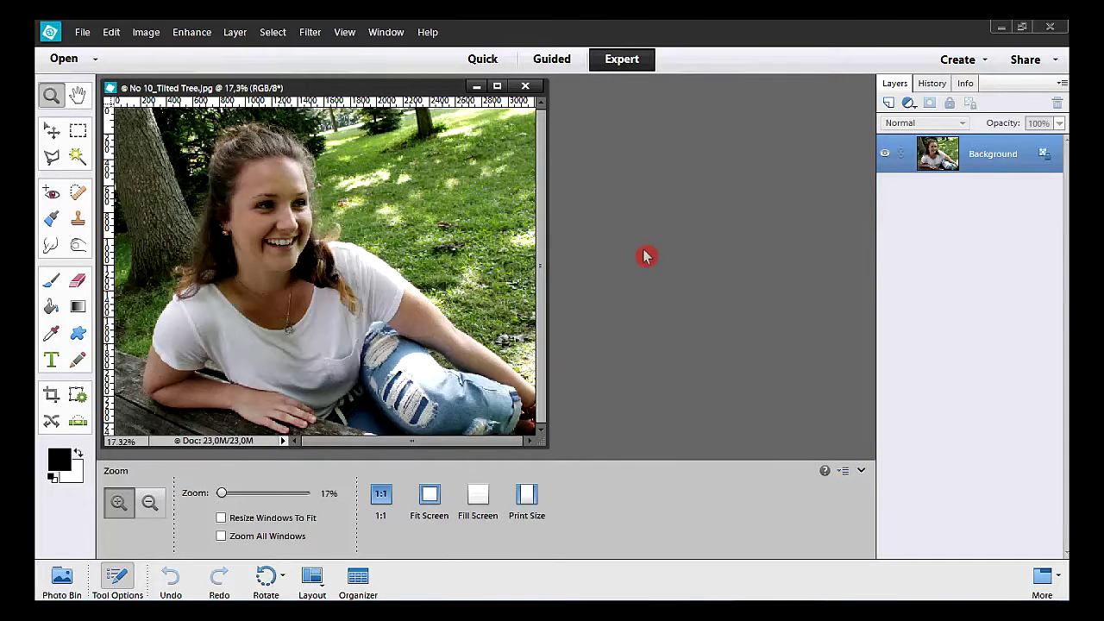
# Step: Duplicate the Background layer as a new layer named 'Contrast & Details'
pyautogui.click(231, 34)
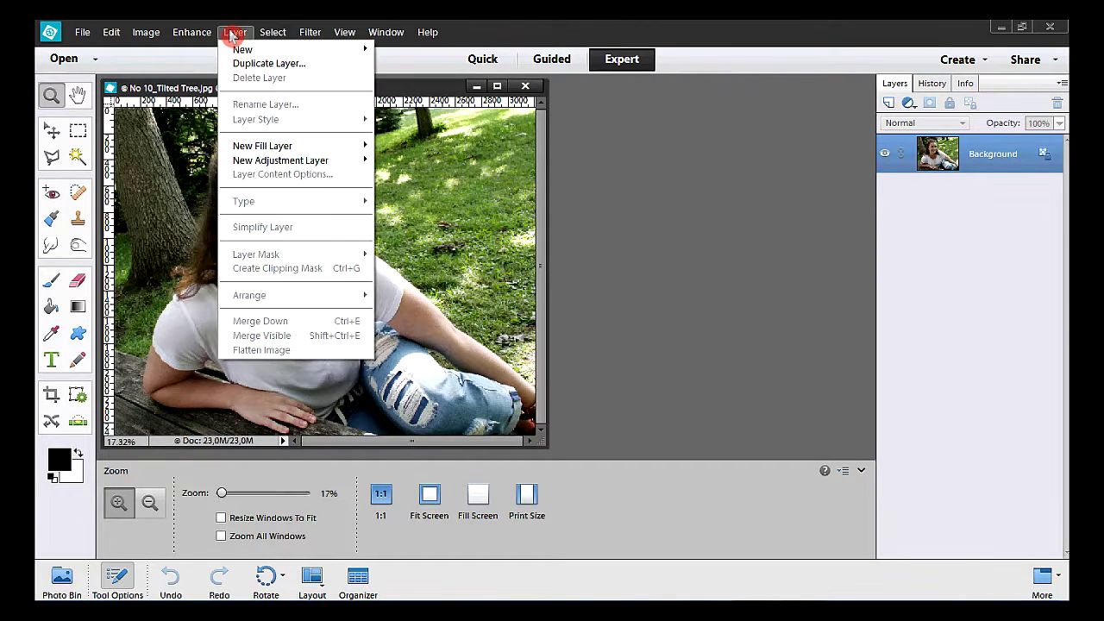
pyautogui.click(336, 67)
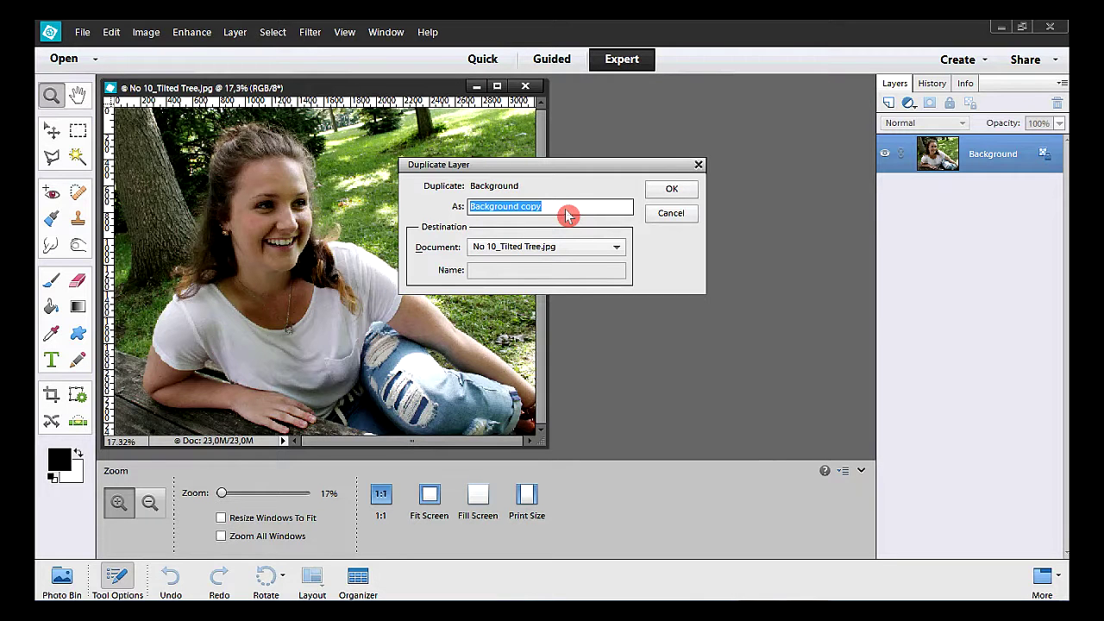
pyautogui.write('Contrast & Details')
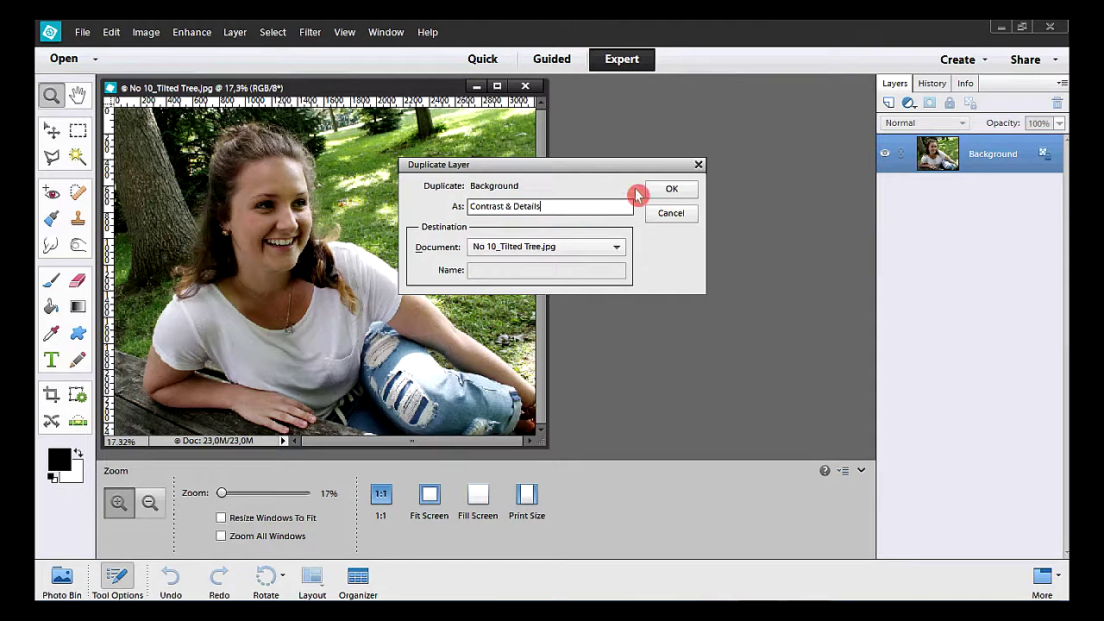
pyautogui.click(667, 189)
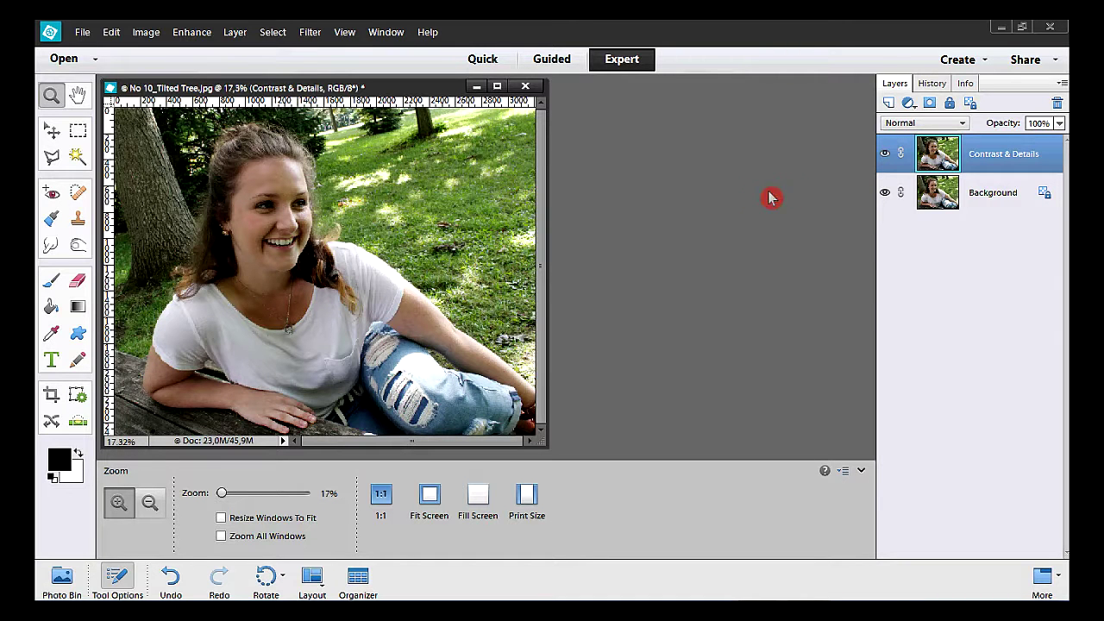
# Step: Set the Contrast & Details layer's blend mode to Hard Light
pyautogui.click(964, 125)
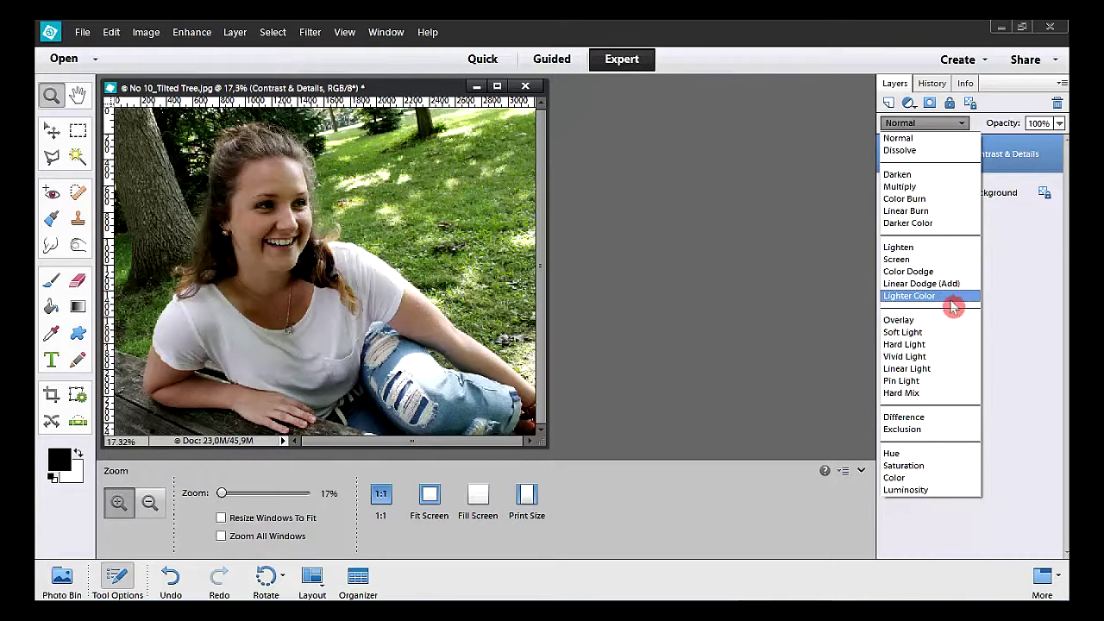
pyautogui.click(949, 347)
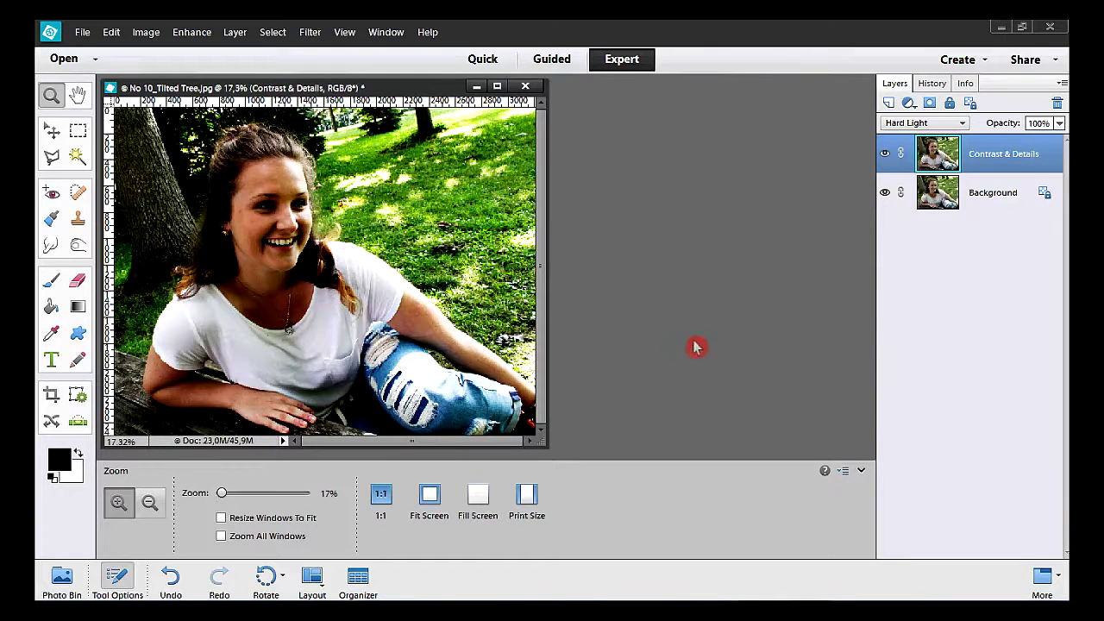
# Step: Invert the Contrast & Details layer's colours into a negative with Filter > Adjustments > Invert
pyautogui.click(312, 32)
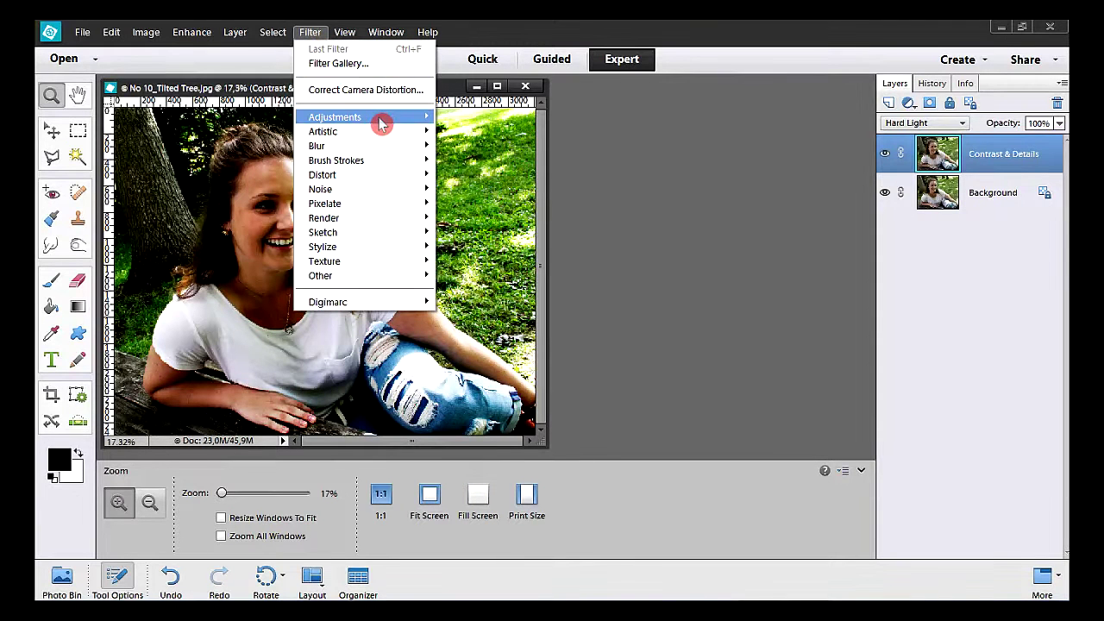
pyautogui.moveTo(406, 117)
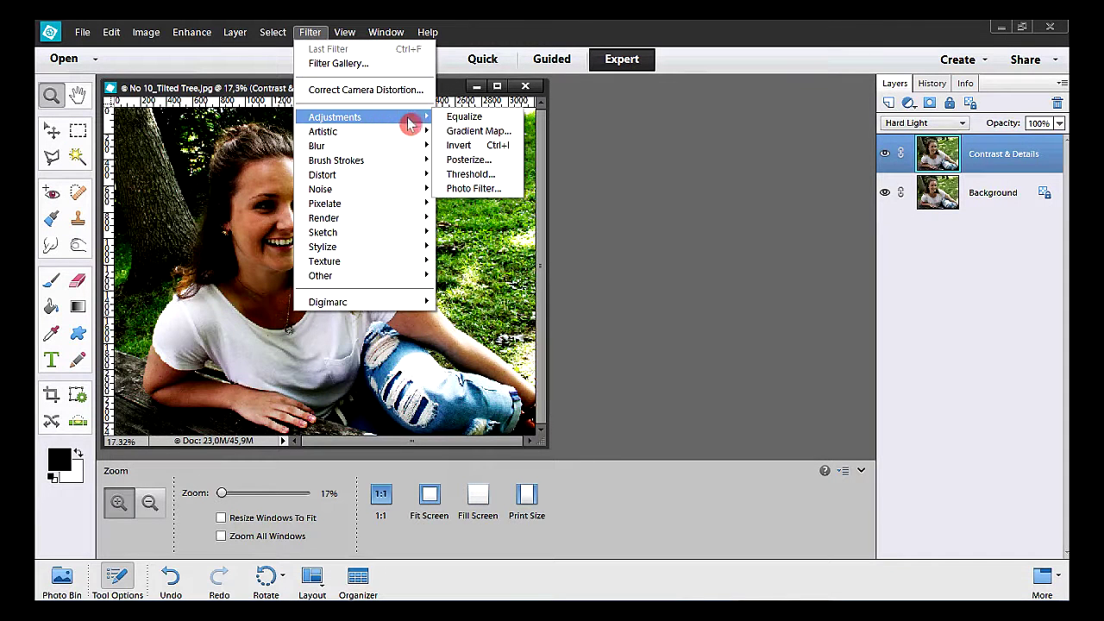
pyautogui.click(516, 152)
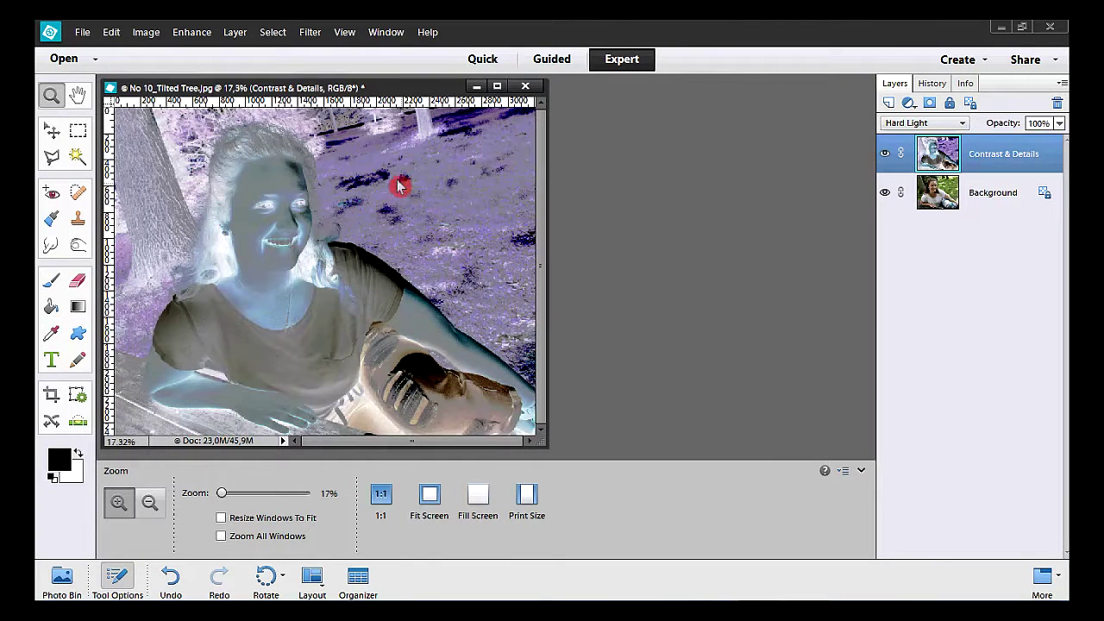
pyautogui.click(155, 37)
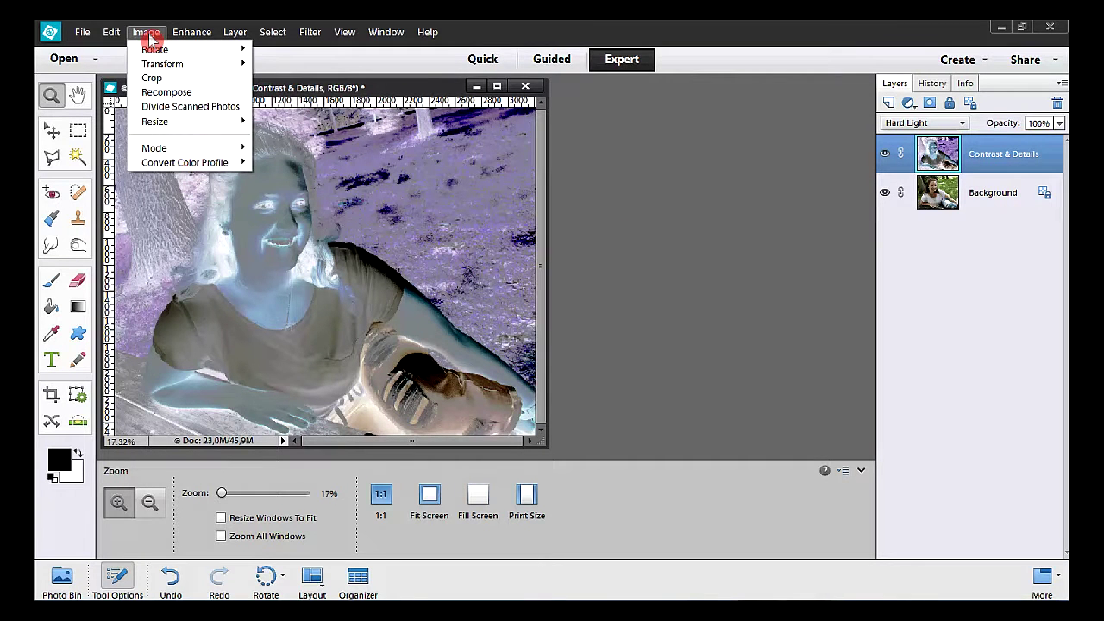
pyautogui.moveTo(220, 123)
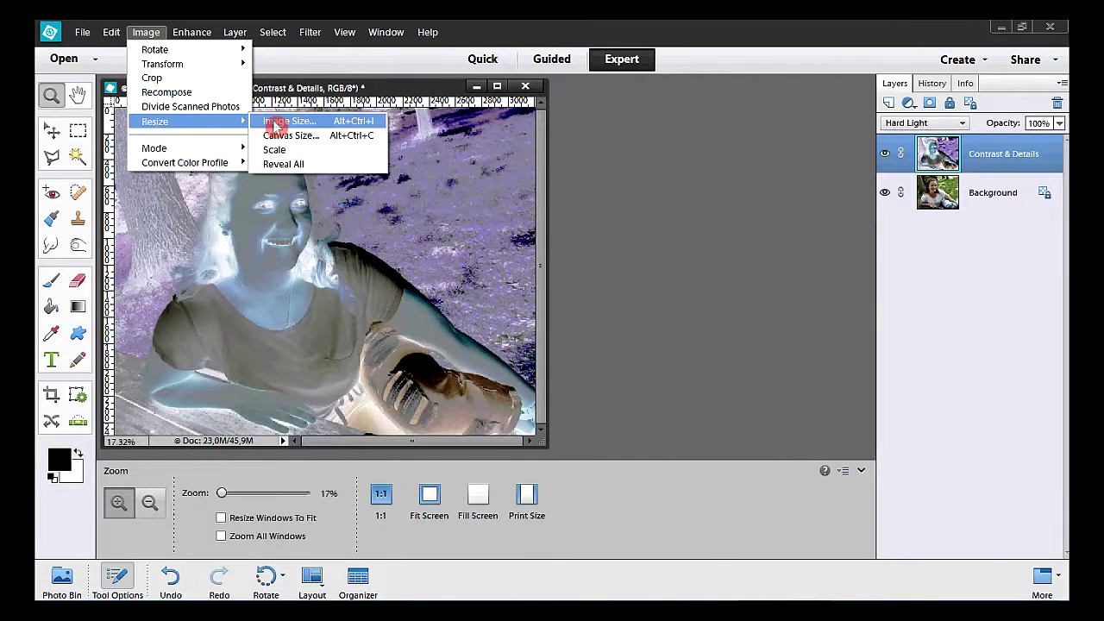
pyautogui.click(344, 125)
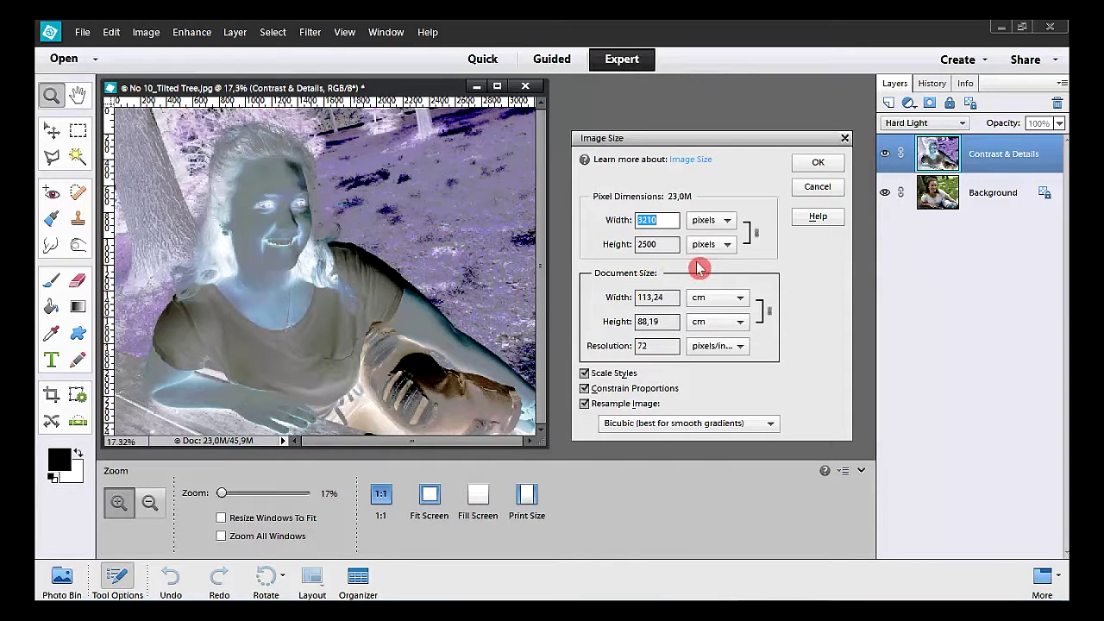
pyautogui.click(803, 186)
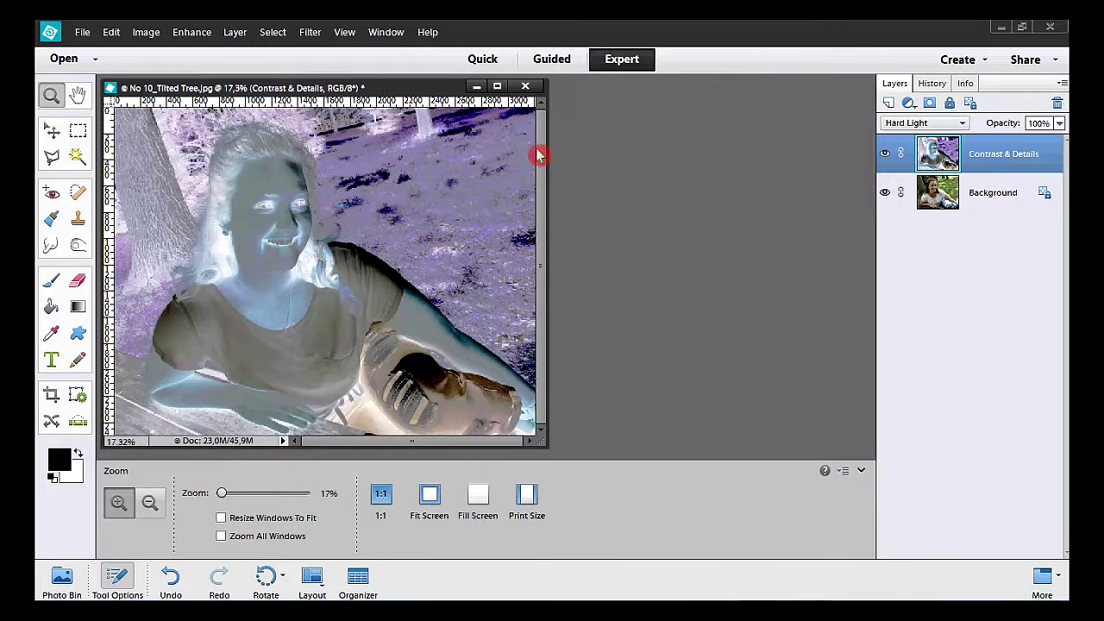
# Step: Apply a Surface Blur with radius 60 px and threshold 65 to the inverted layer
pyautogui.click(307, 35)
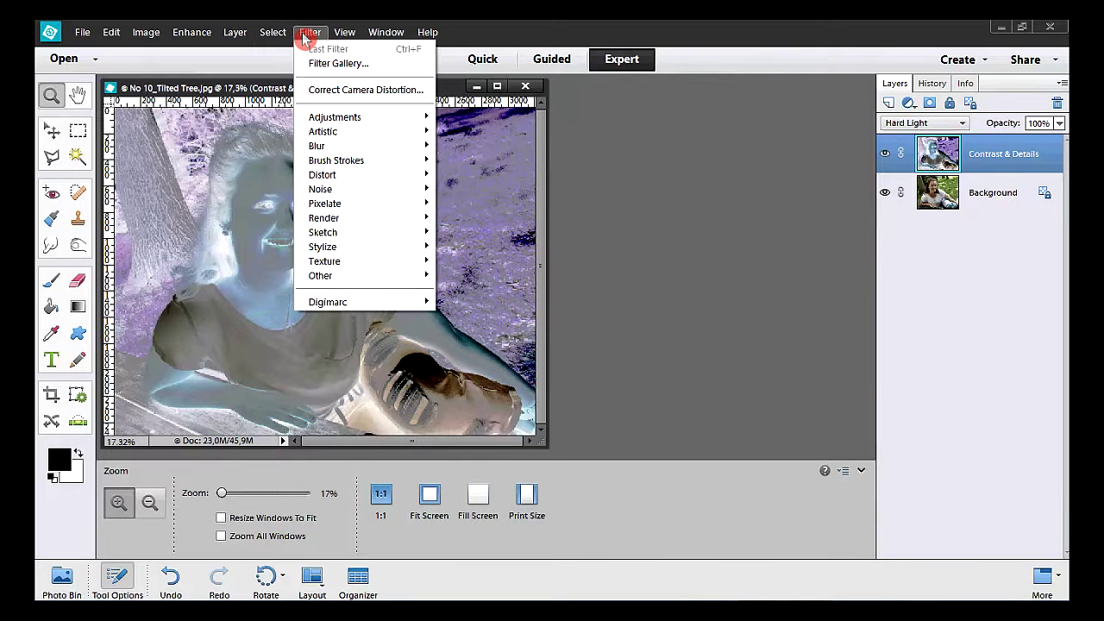
pyautogui.moveTo(389, 147)
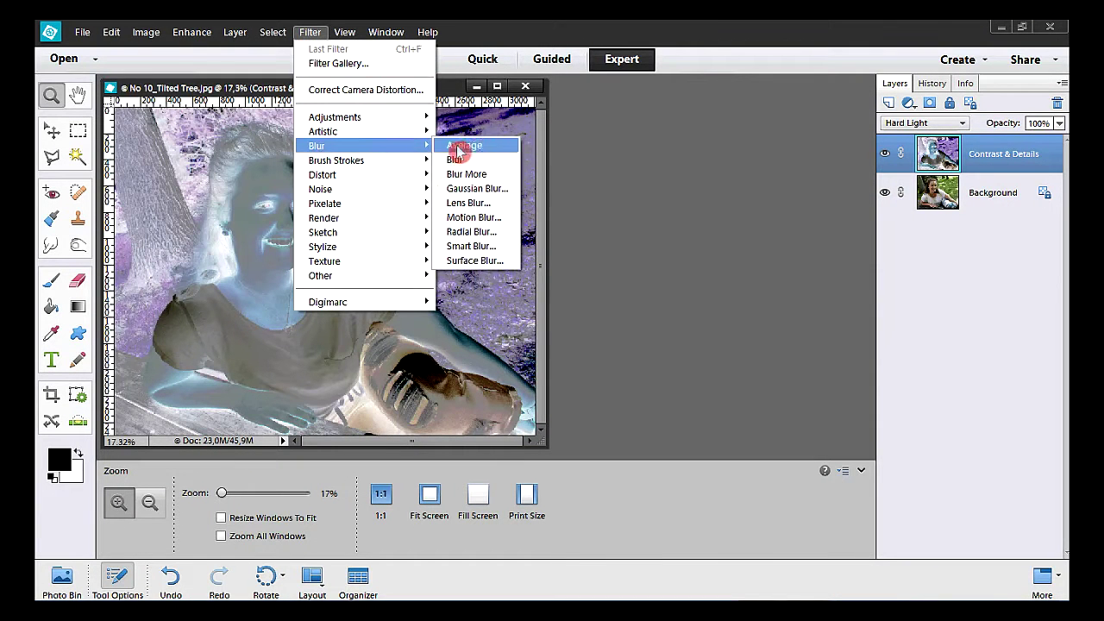
pyautogui.click(516, 262)
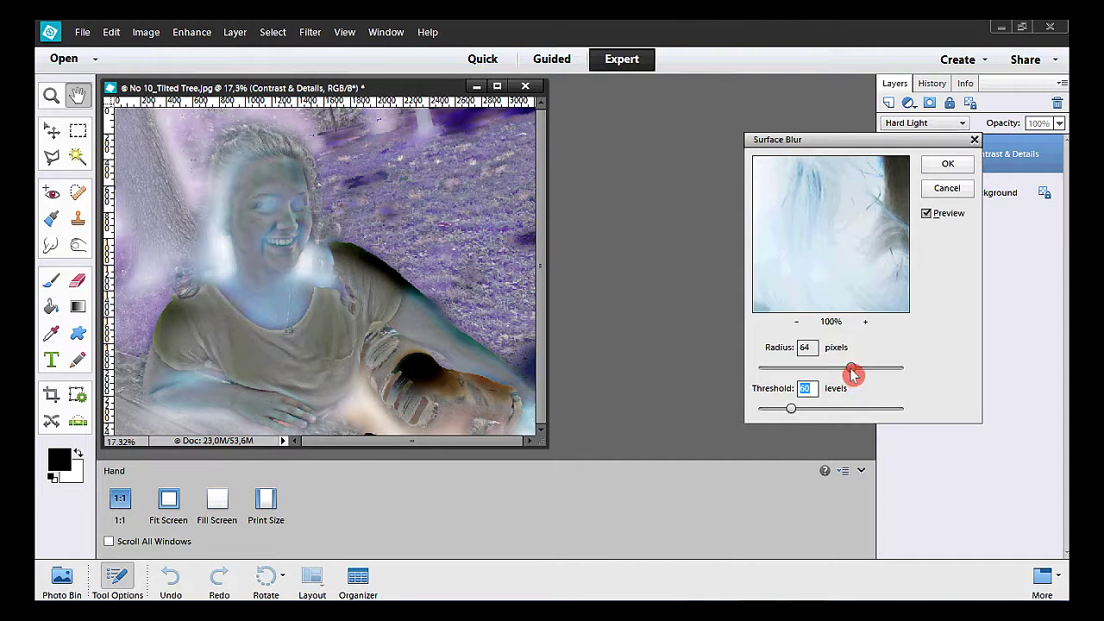
pyautogui.moveTo(852, 373)
pyautogui.mouseDown()
pyautogui.moveTo(789, 372)
pyautogui.moveTo(837, 374)
pyautogui.mouseUp()
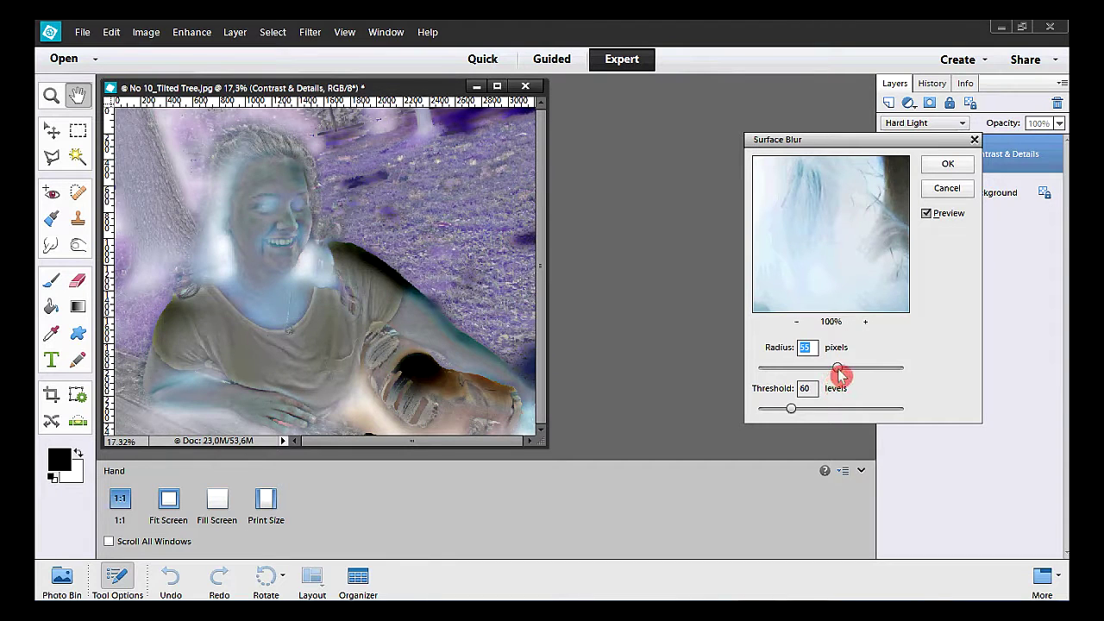
pyautogui.moveTo(840, 377); pyautogui.dragTo(843, 376)
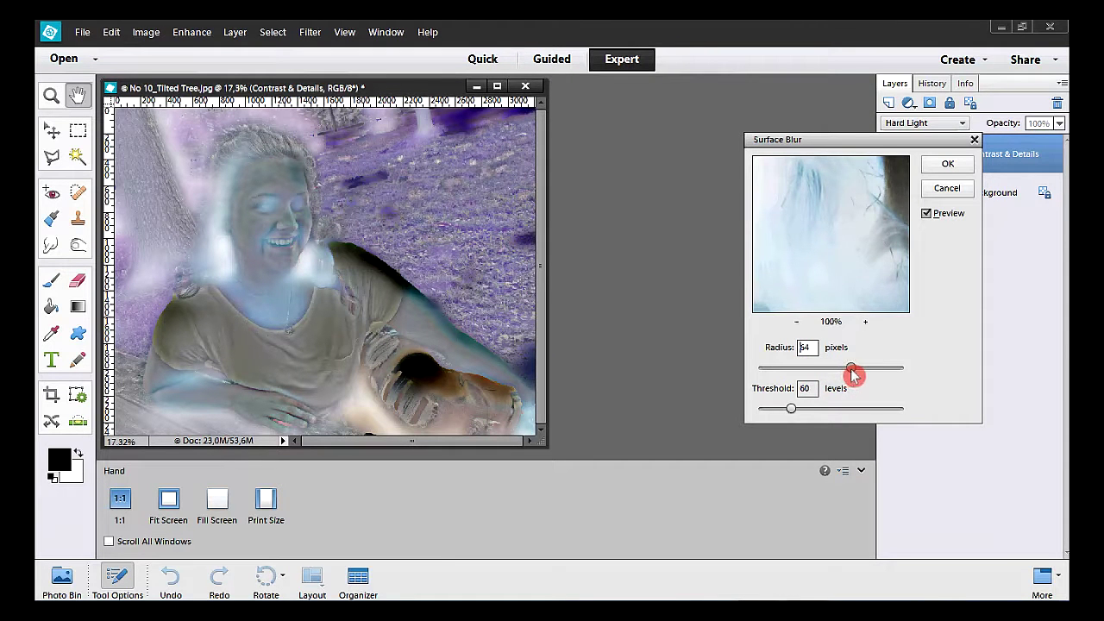
pyautogui.moveTo(852, 373); pyautogui.dragTo(857, 373)
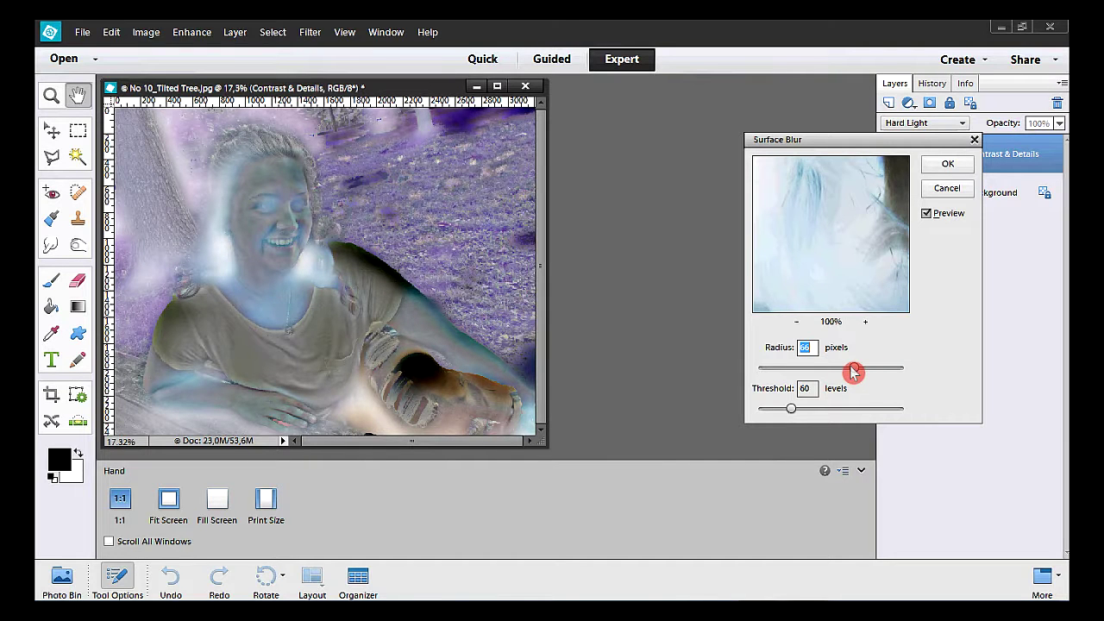
pyautogui.moveTo(854, 372); pyautogui.dragTo(846, 372)
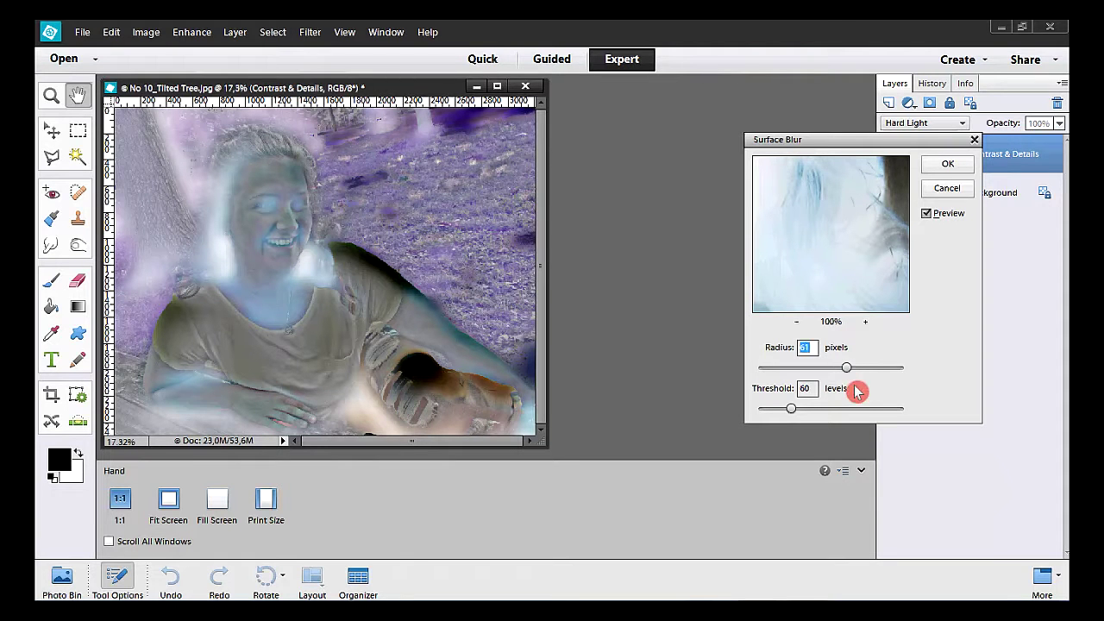
pyautogui.write('60')
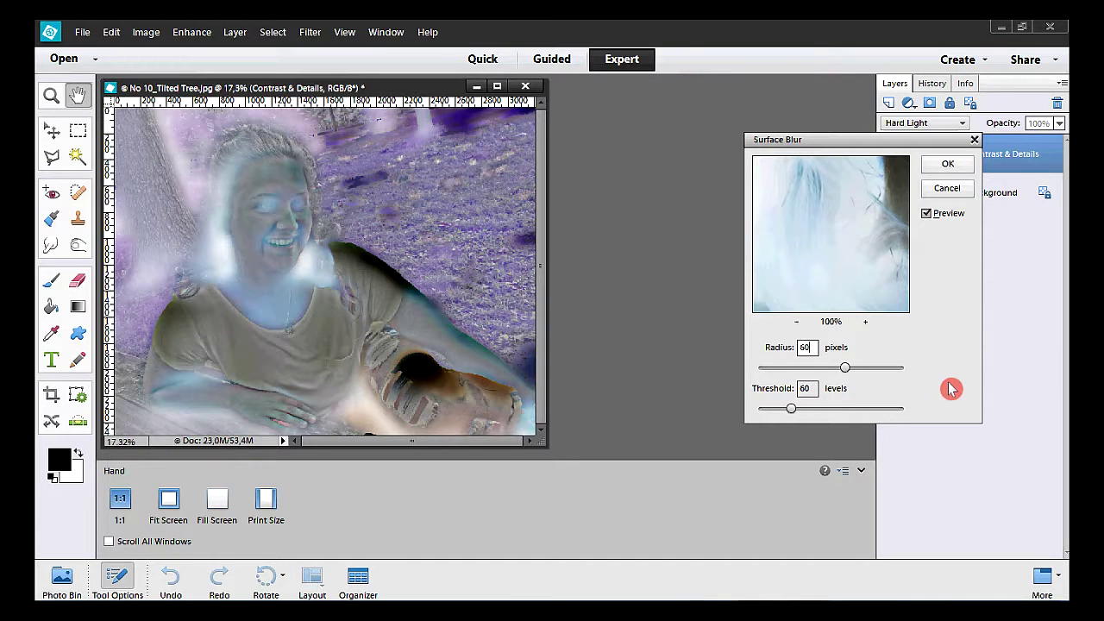
pyautogui.doubleClick(802, 390)
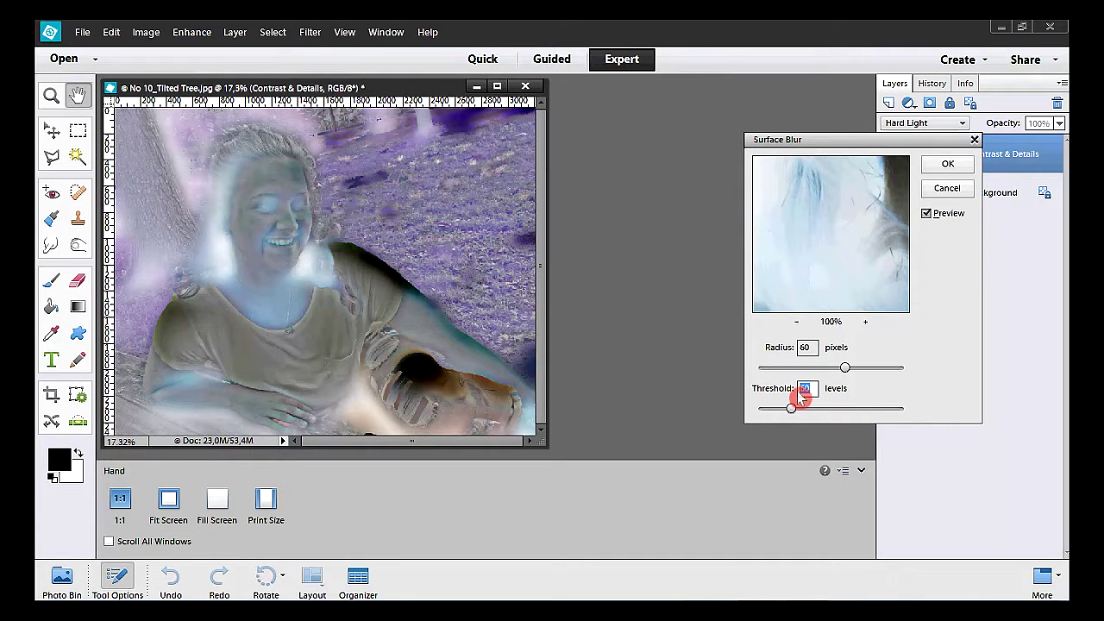
pyautogui.write('65')
pyautogui.click(947, 166)
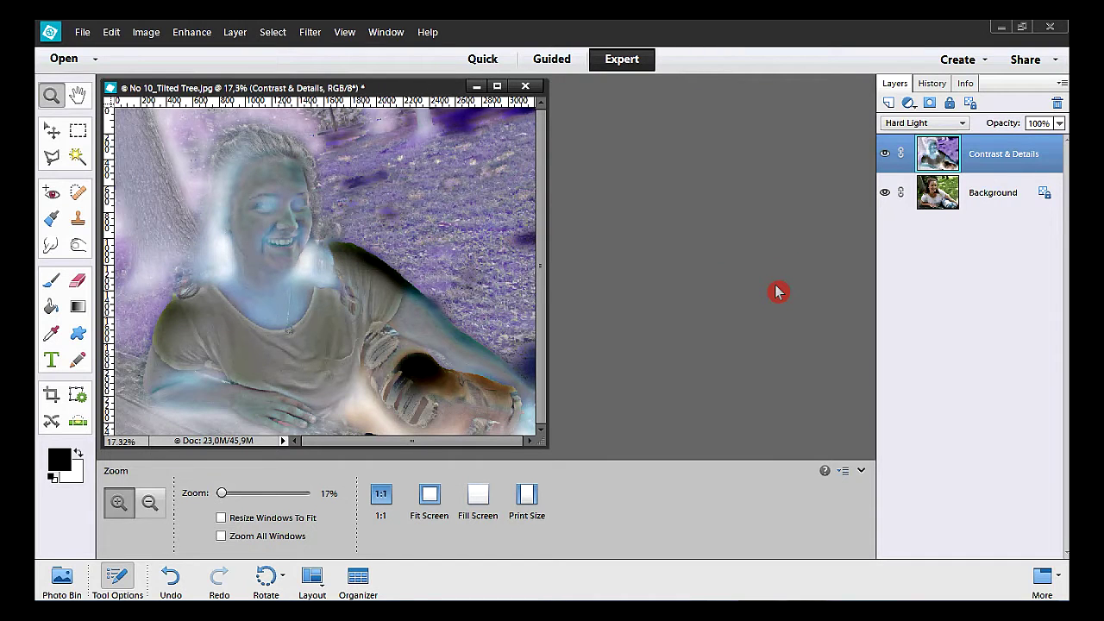
# Step: Merge all visible layers into a new Layer 1, then delete the Contrast & Details layer
pyautogui.hotkey('ctrl', 'shift', 'alt', 'e')
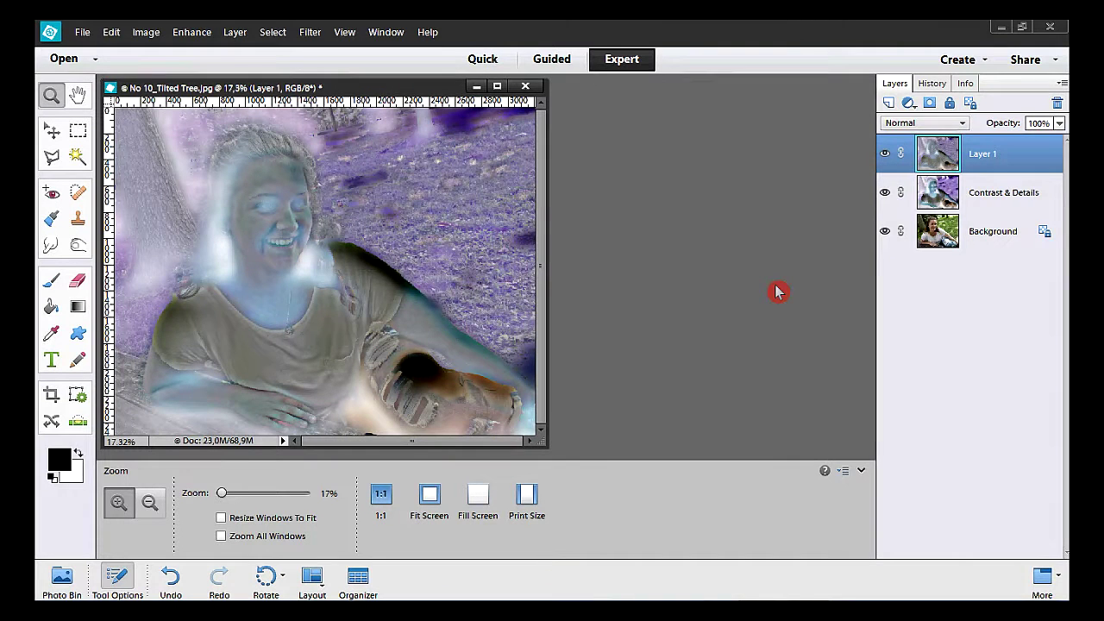
pyautogui.click(992, 195)
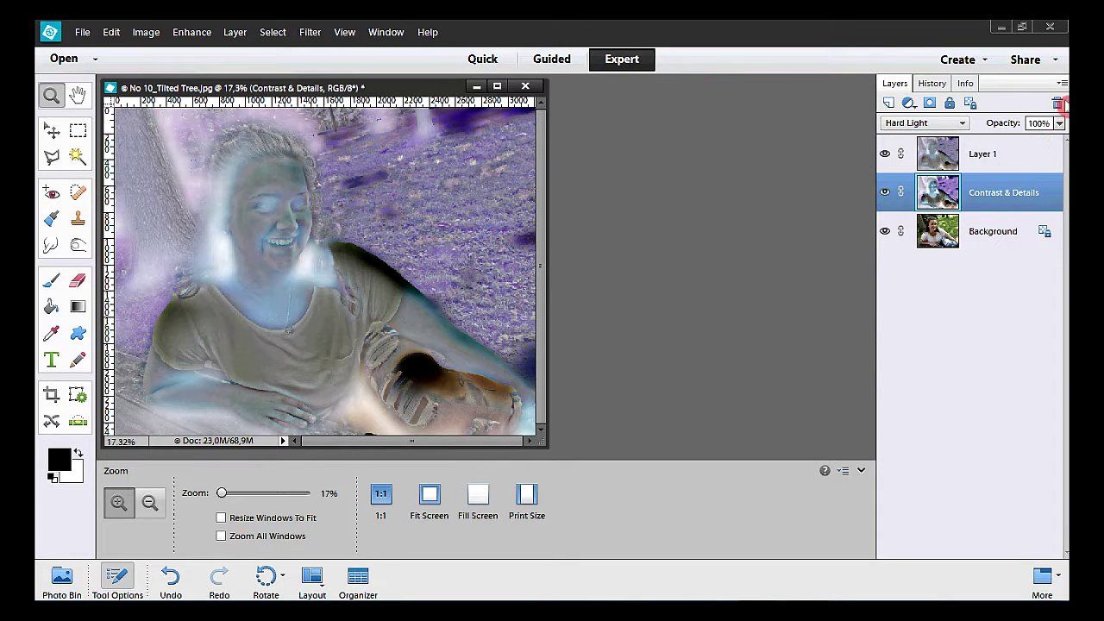
pyautogui.moveTo(1023, 185); pyautogui.dragTo(1059, 110)
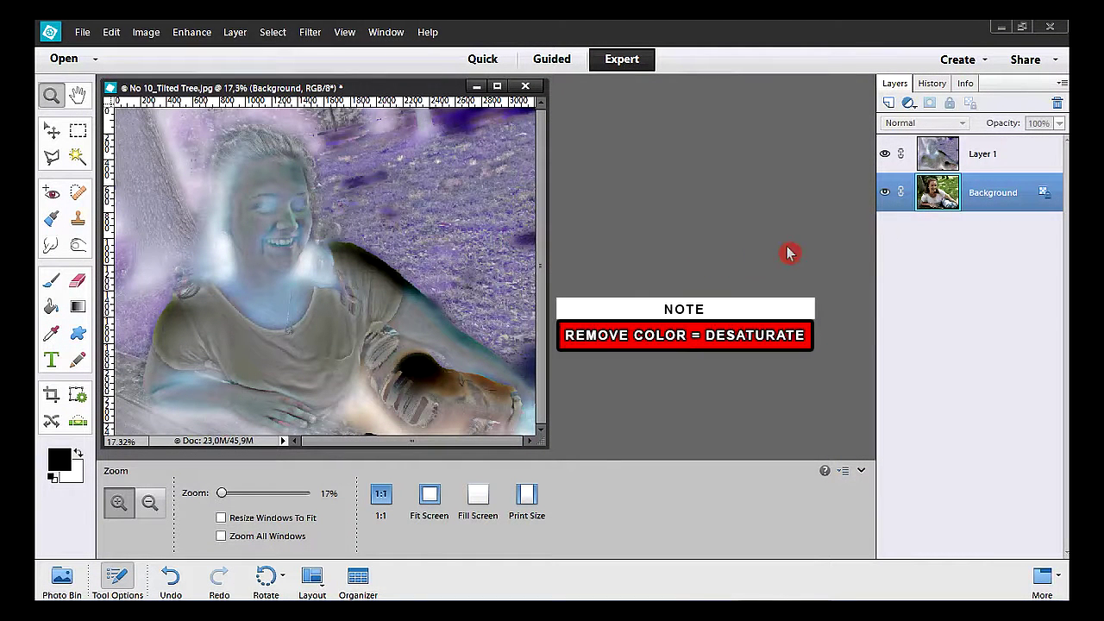
# Step: Strip Layer 1's colour with Remove Color and blend it in Overlay mode
pyautogui.click(982, 157)
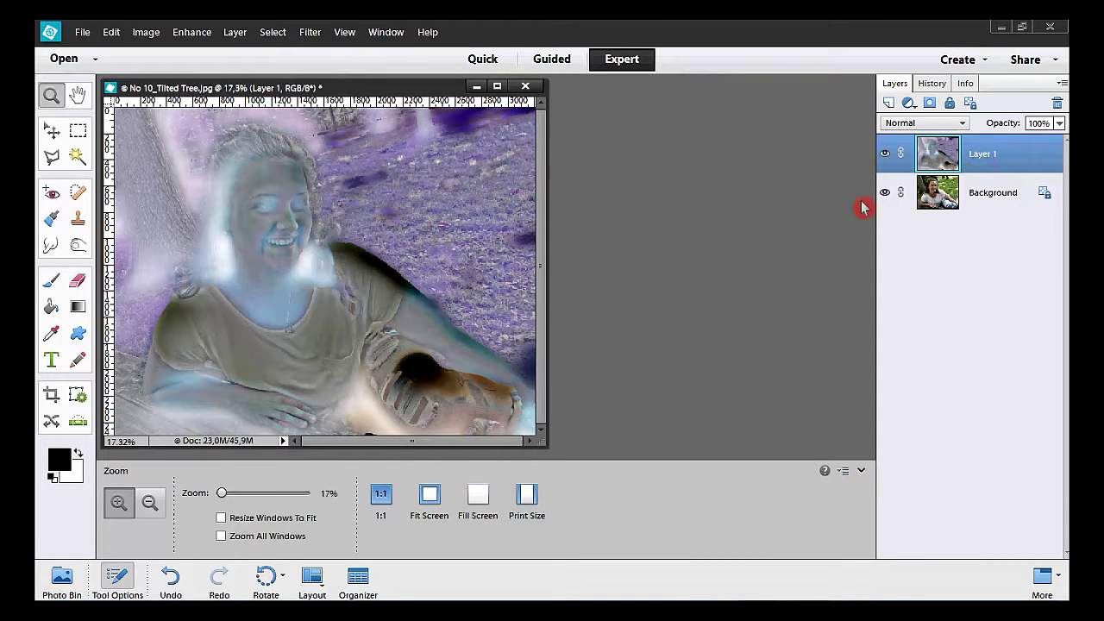
pyautogui.click(192, 31)
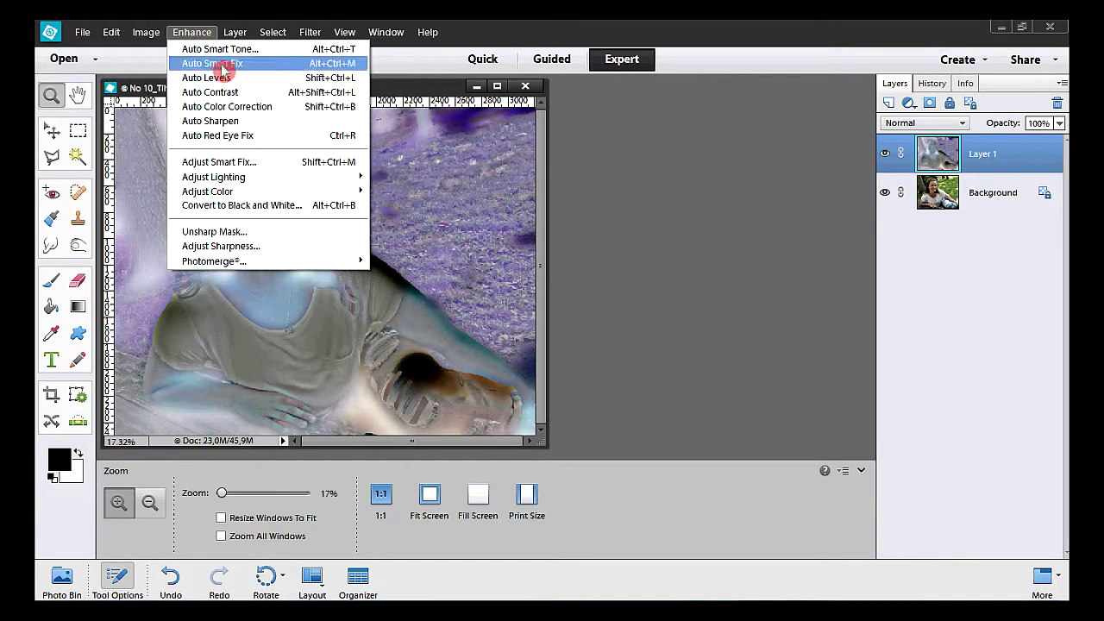
pyautogui.moveTo(259, 192)
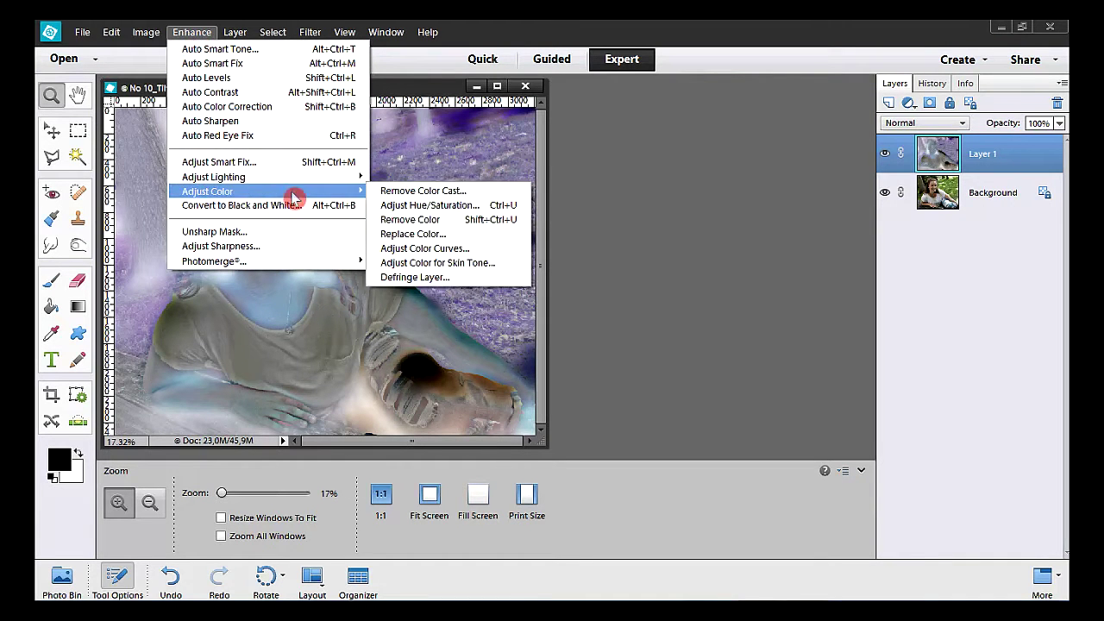
pyautogui.click(483, 227)
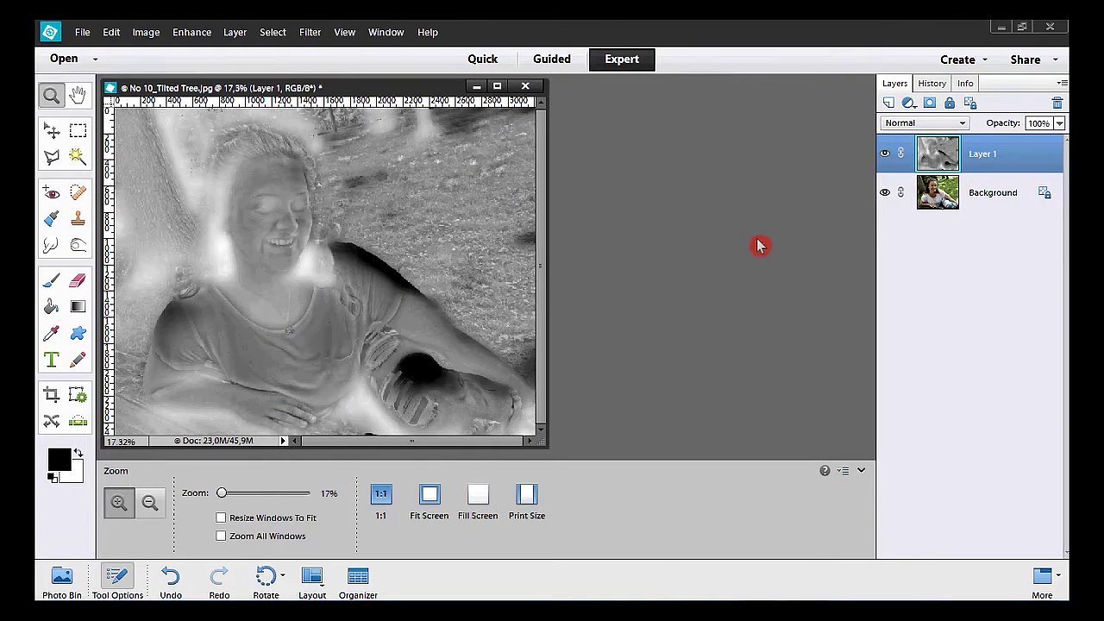
pyautogui.click(964, 123)
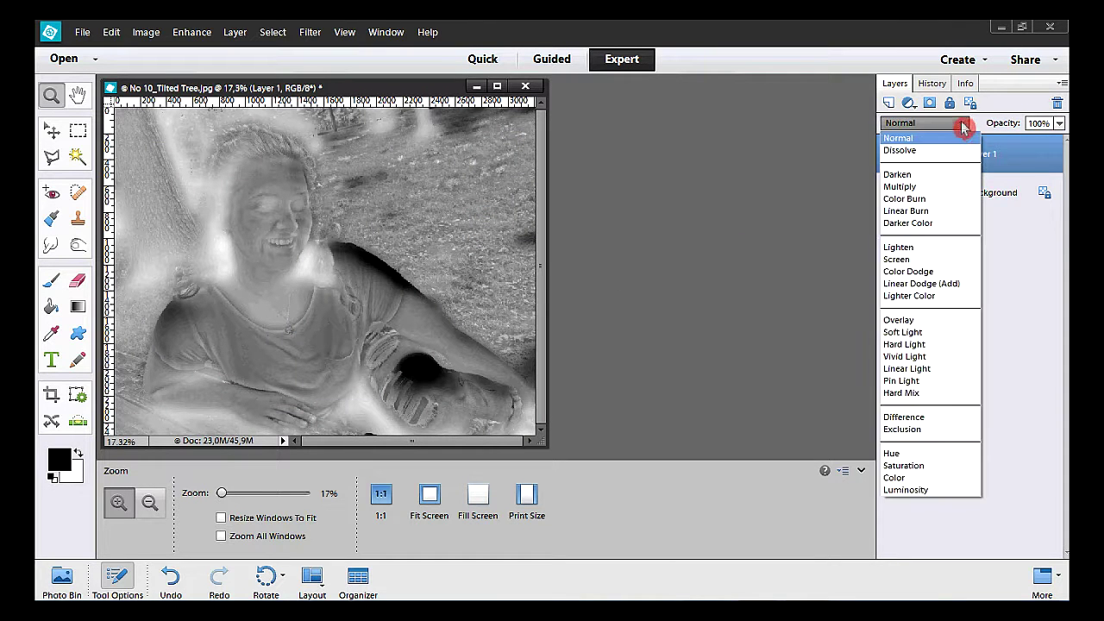
pyautogui.click(956, 320)
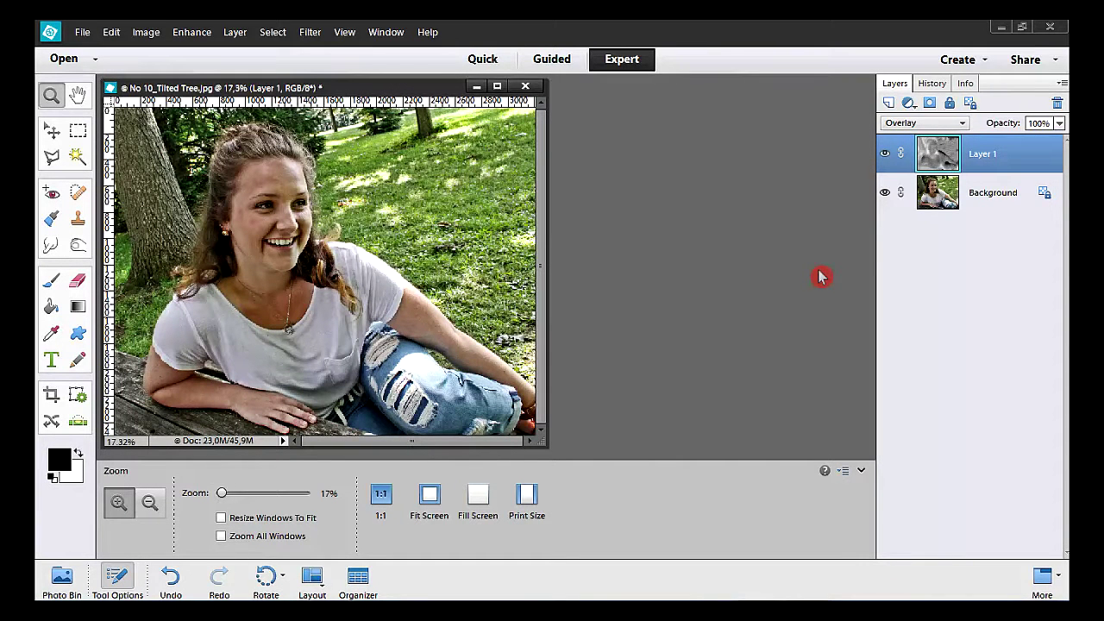
# Step: Add a white layer mask to Layer 1 and make the mask the editing target
pyautogui.click(931, 104)
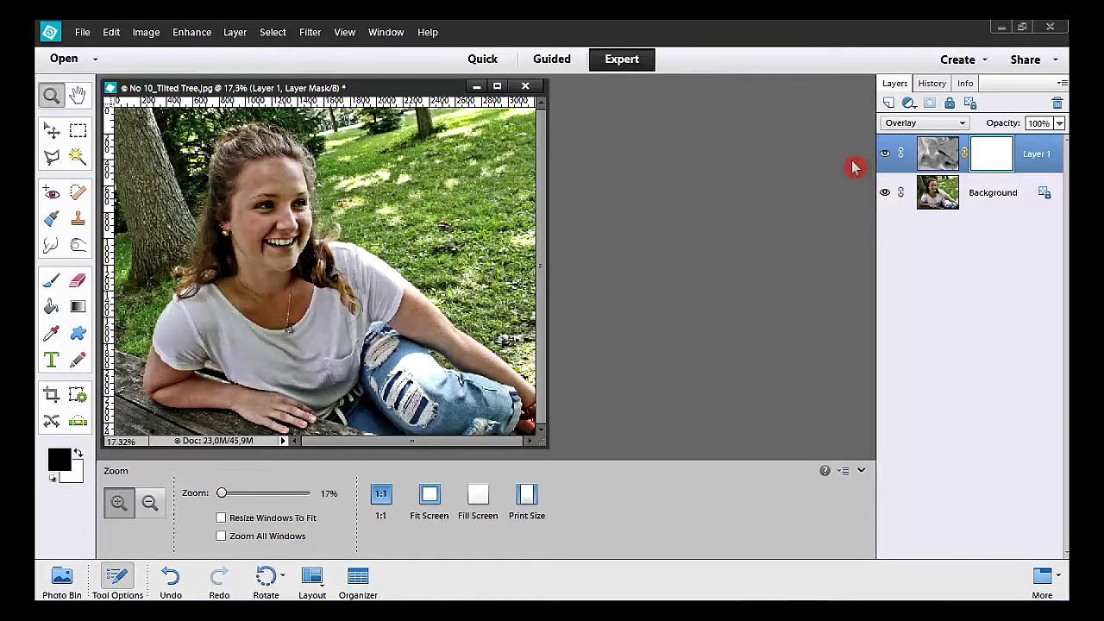
pyautogui.click(937, 153)
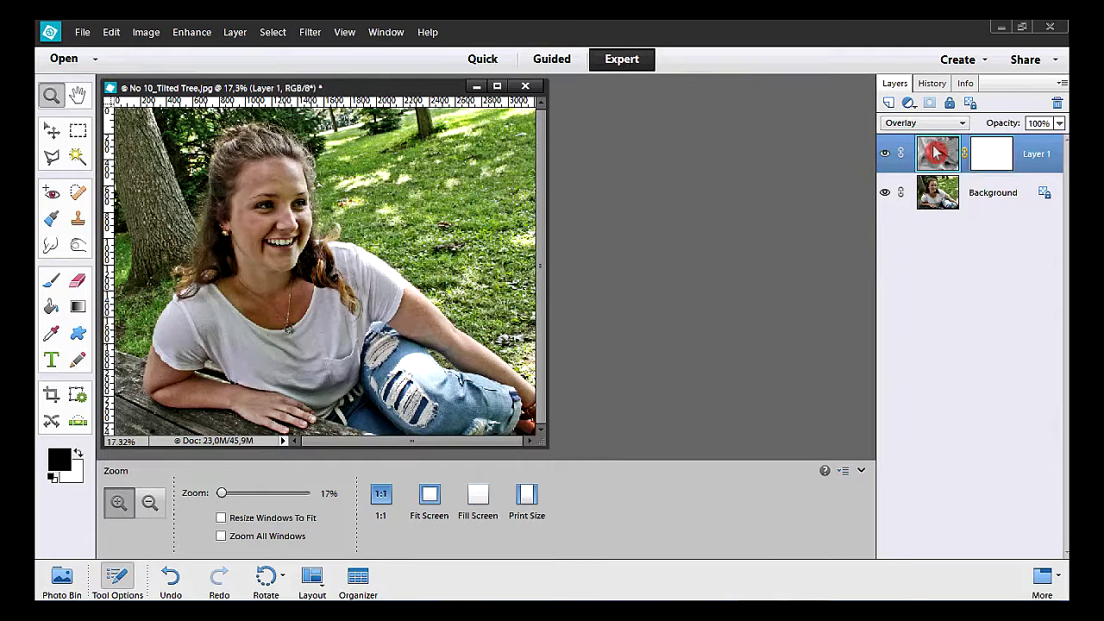
pyautogui.click(993, 156)
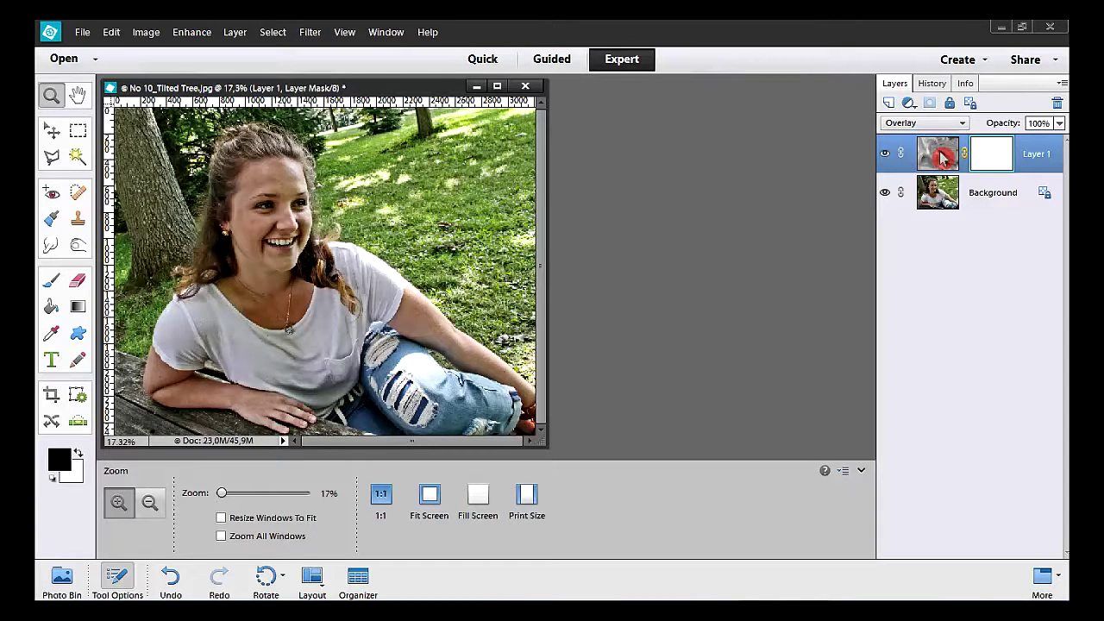
pyautogui.click(939, 153)
pyautogui.click(993, 156)
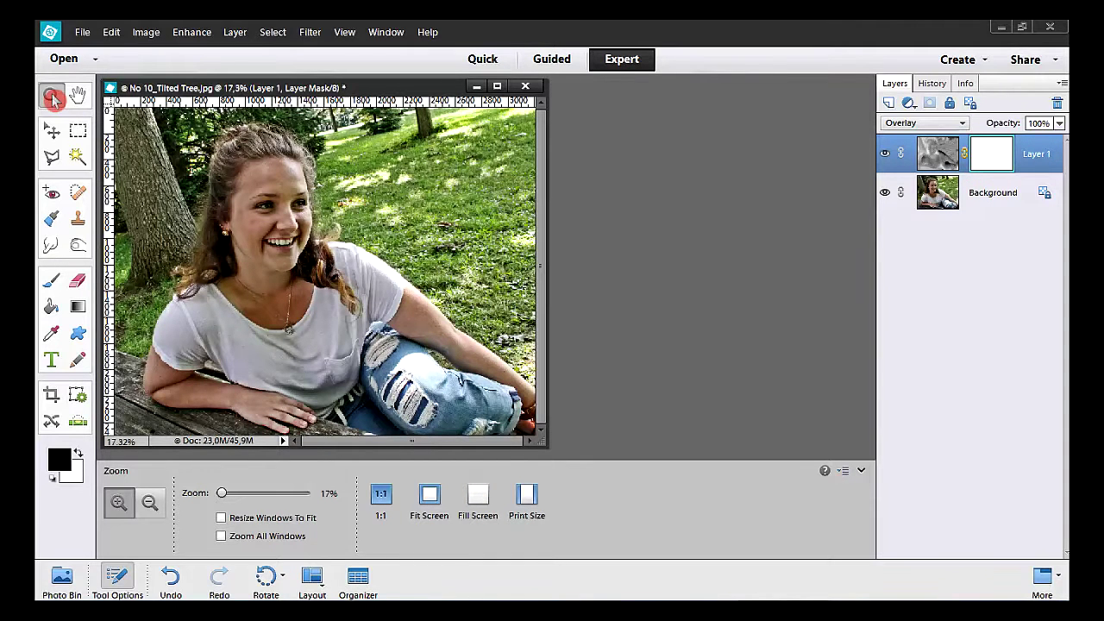
# Step: Zoom in on the woman's face and set up the Brush tool at 100 px
pyautogui.moveTo(151, 118); pyautogui.dragTo(373, 324)
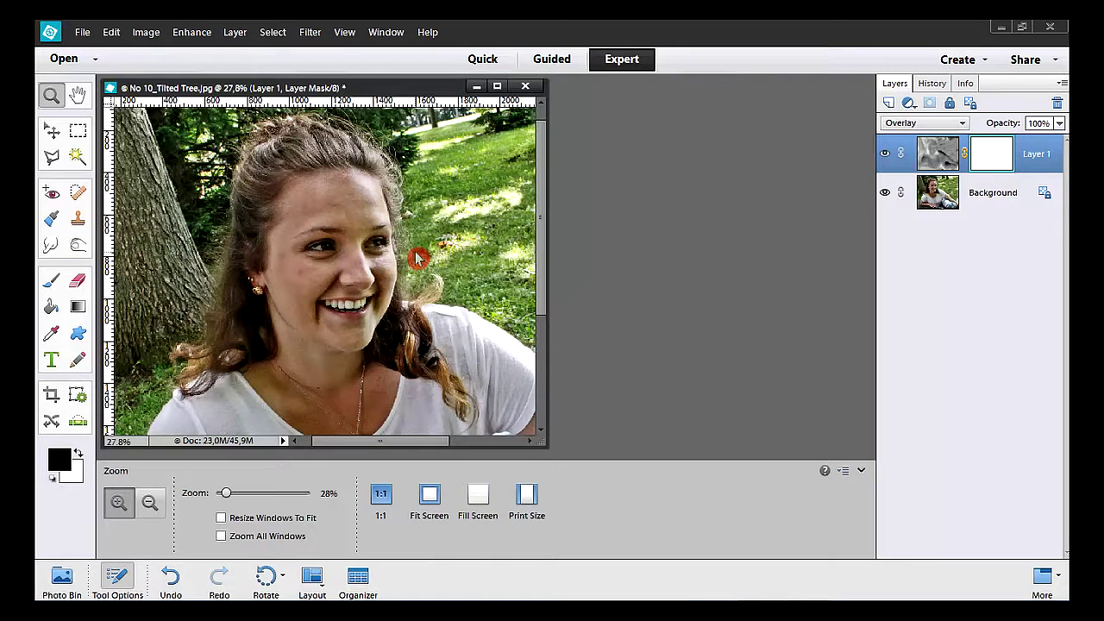
pyautogui.click(50, 285)
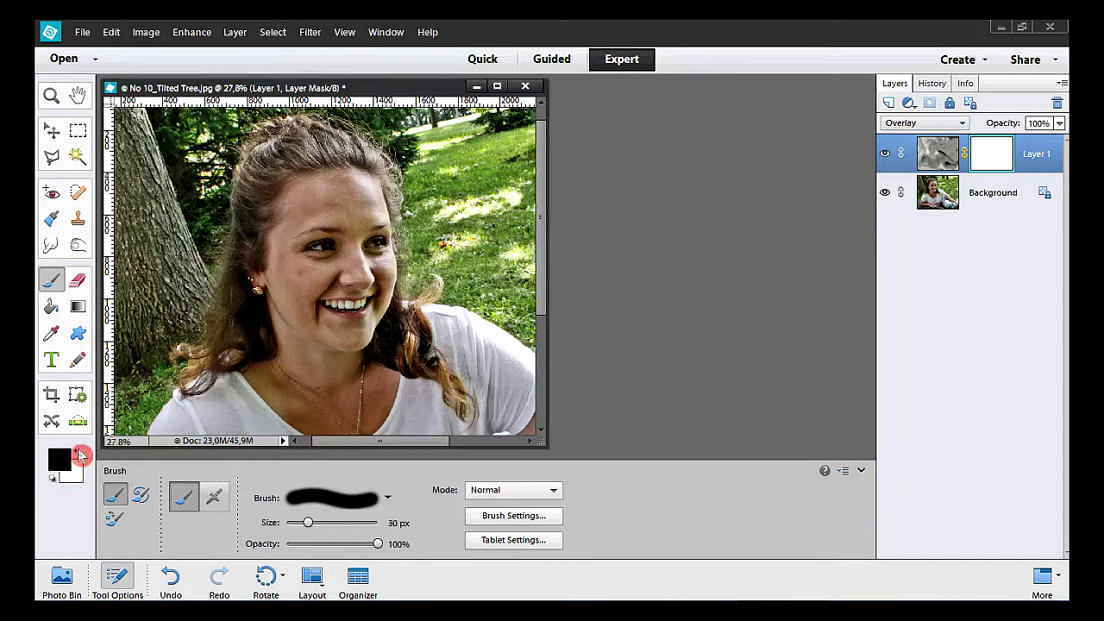
pyautogui.click(393, 526)
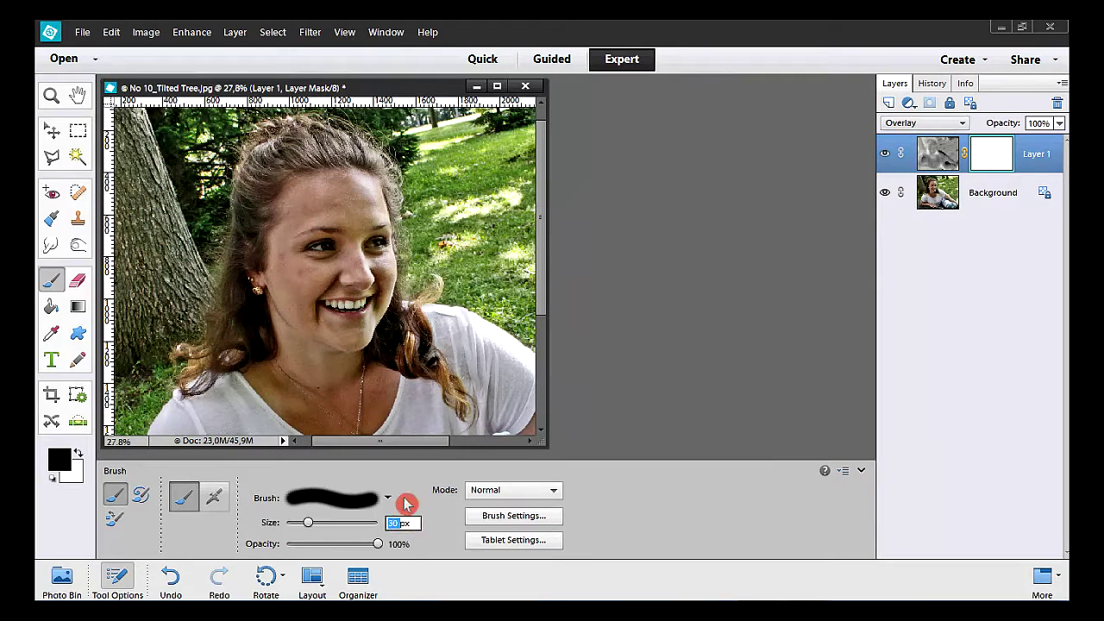
pyautogui.write('1')
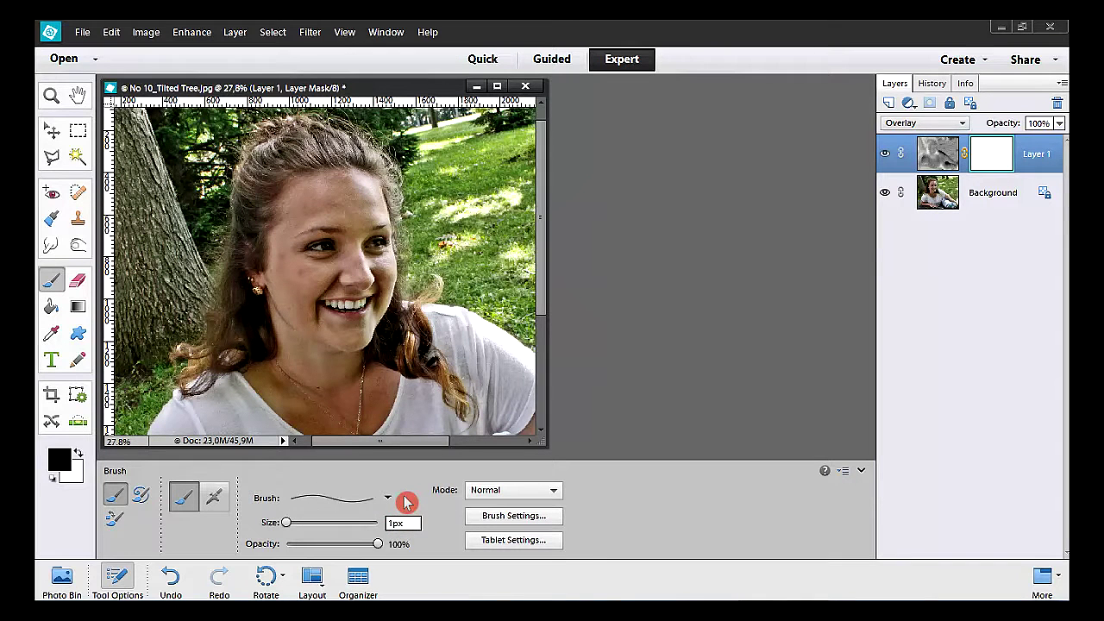
pyautogui.write('00')
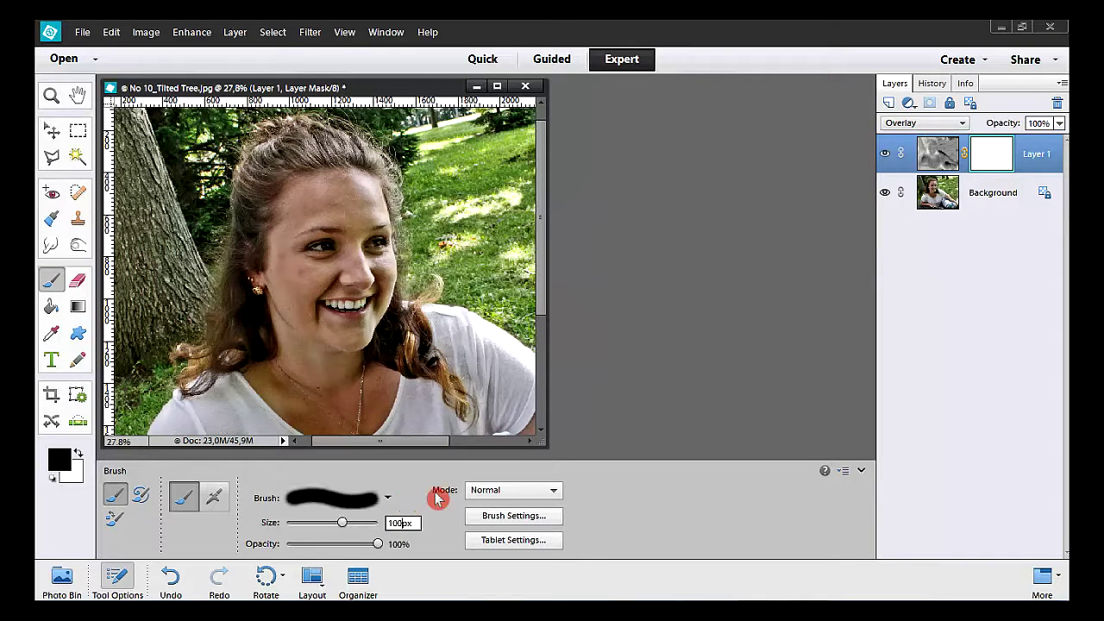
# Step: Soften the brush edge to 0% hardness in Brush Settings
pyautogui.click(514, 518)
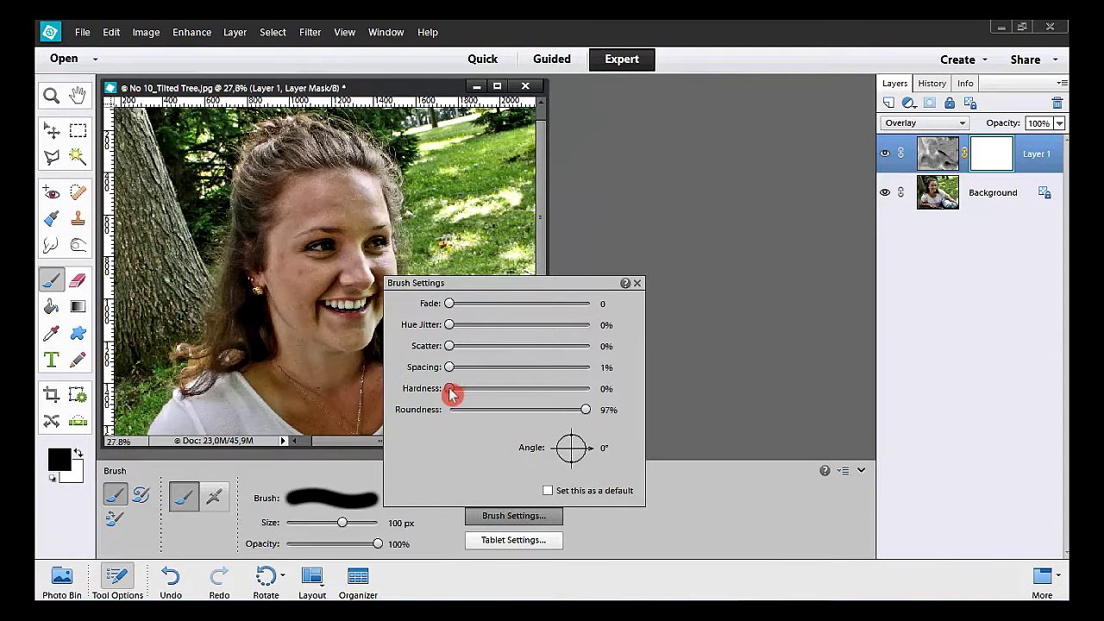
pyautogui.moveTo(452, 393); pyautogui.dragTo(598, 389)
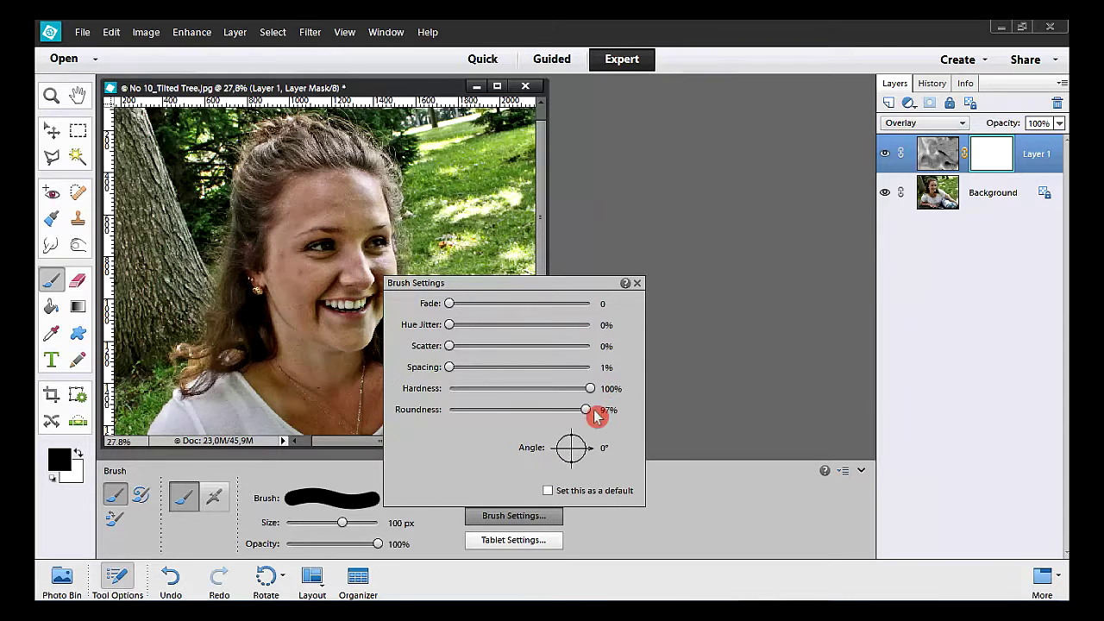
pyautogui.click(401, 523)
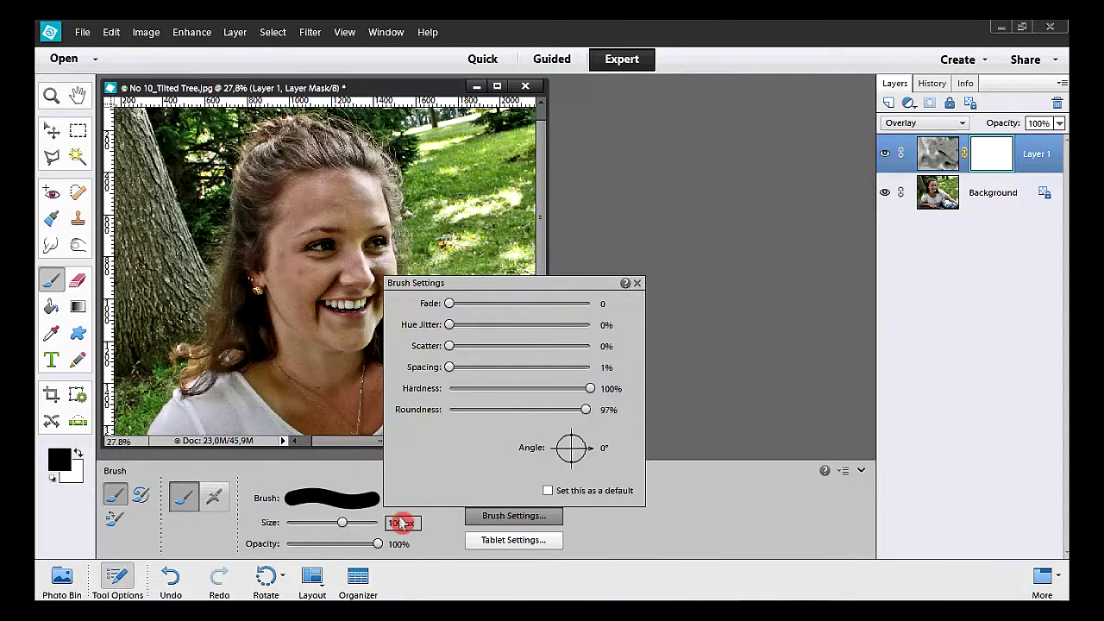
pyautogui.moveTo(591, 390); pyautogui.dragTo(436, 405)
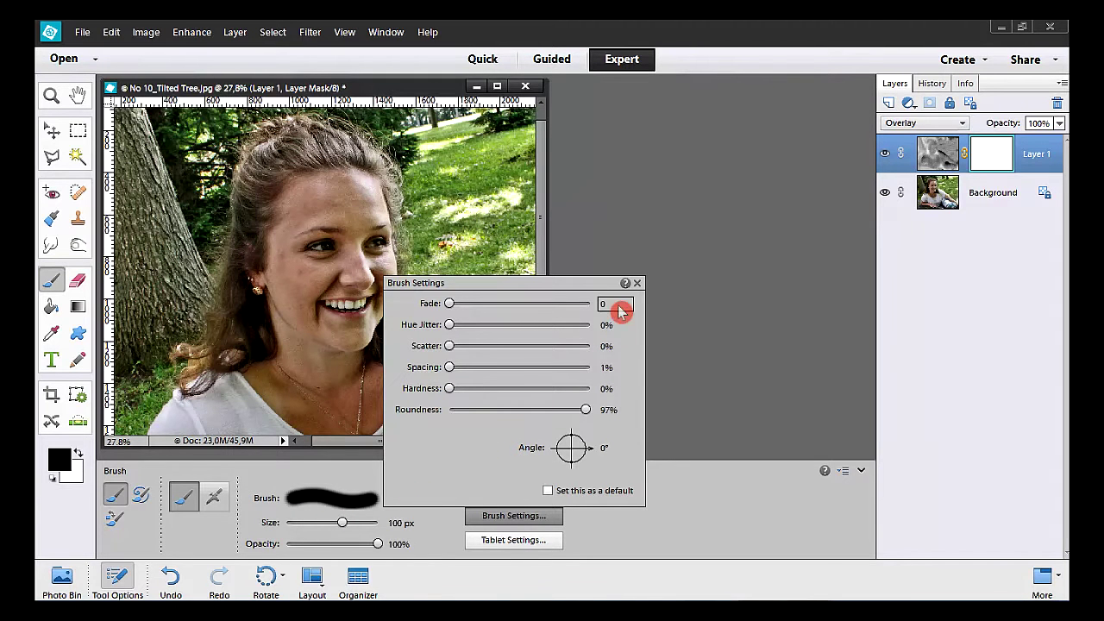
pyautogui.click(638, 285)
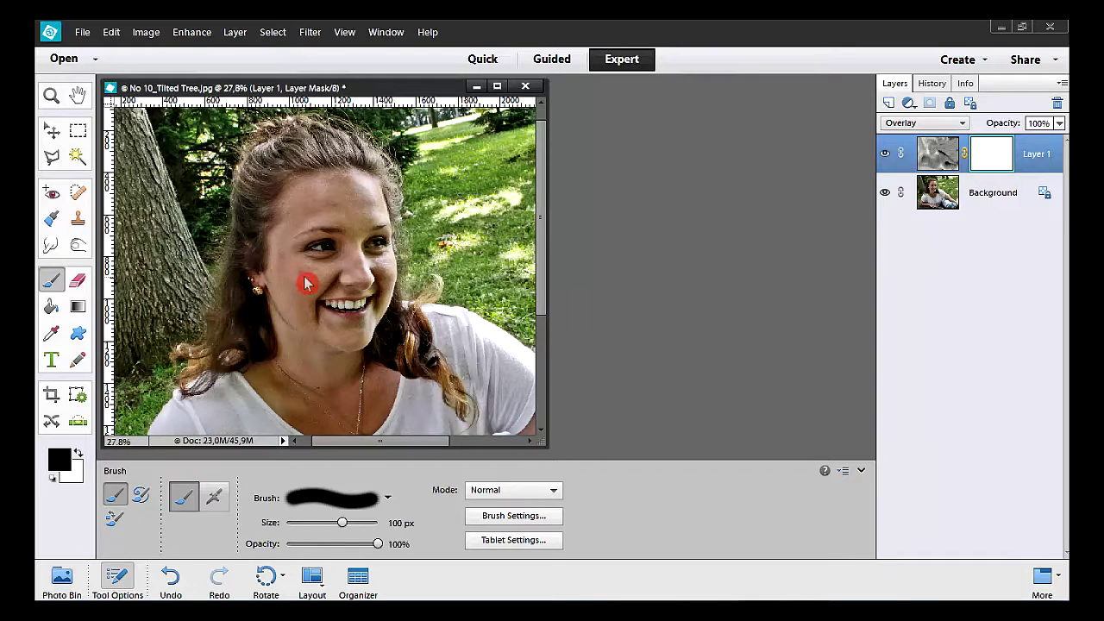
# Step: Paint black on the mask over the cheek spots, then fit the whole photo on screen
pyautogui.moveTo(304, 278)
pyautogui.mouseDown()
pyautogui.moveTo(289, 278)
pyautogui.moveTo(284, 259)
pyautogui.moveTo(339, 217)
pyautogui.moveTo(331, 202)
pyautogui.moveTo(335, 212)
pyautogui.mouseUp()
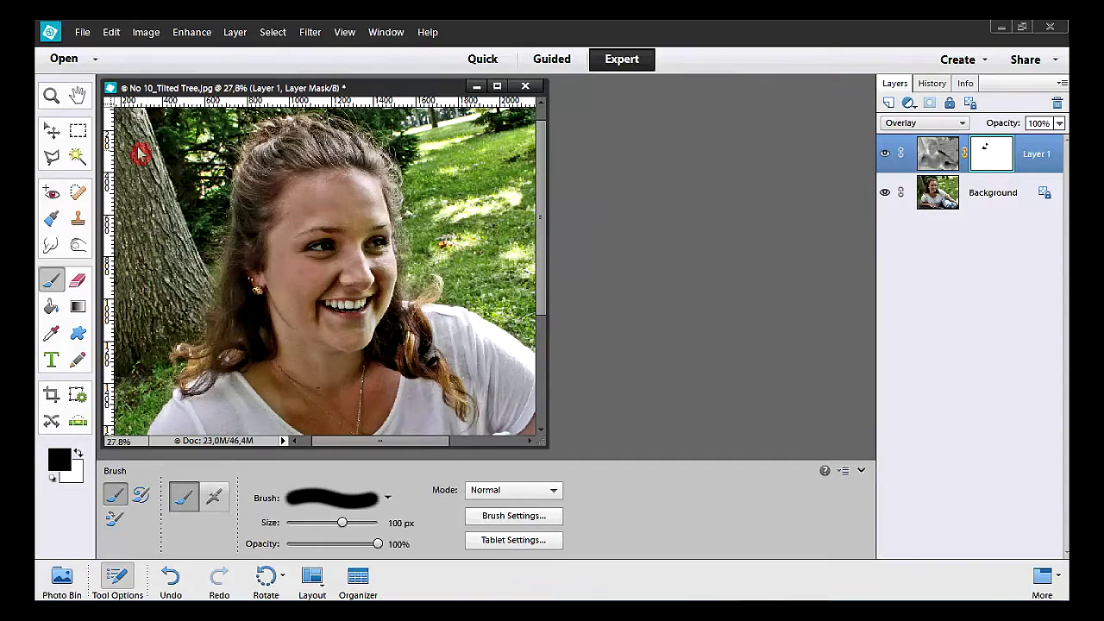
pyautogui.doubleClick(79, 100)
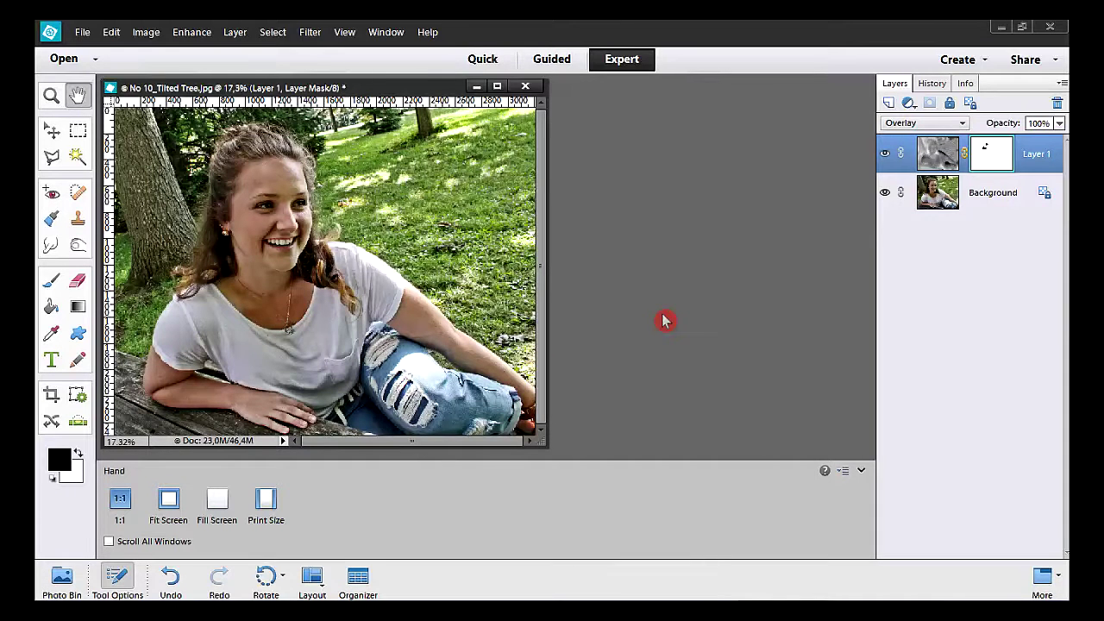
# Step: Create an empty Normal-mode layer named Vignetting above Layer 1
pyautogui.click(235, 39)
pyautogui.moveTo(284, 52)
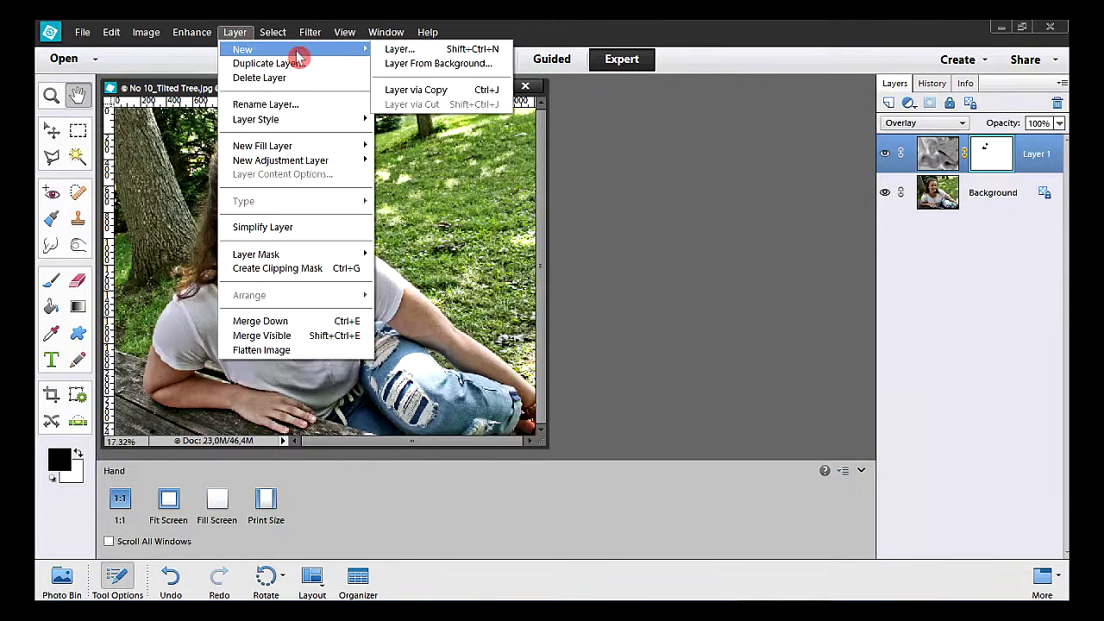
pyautogui.click(437, 51)
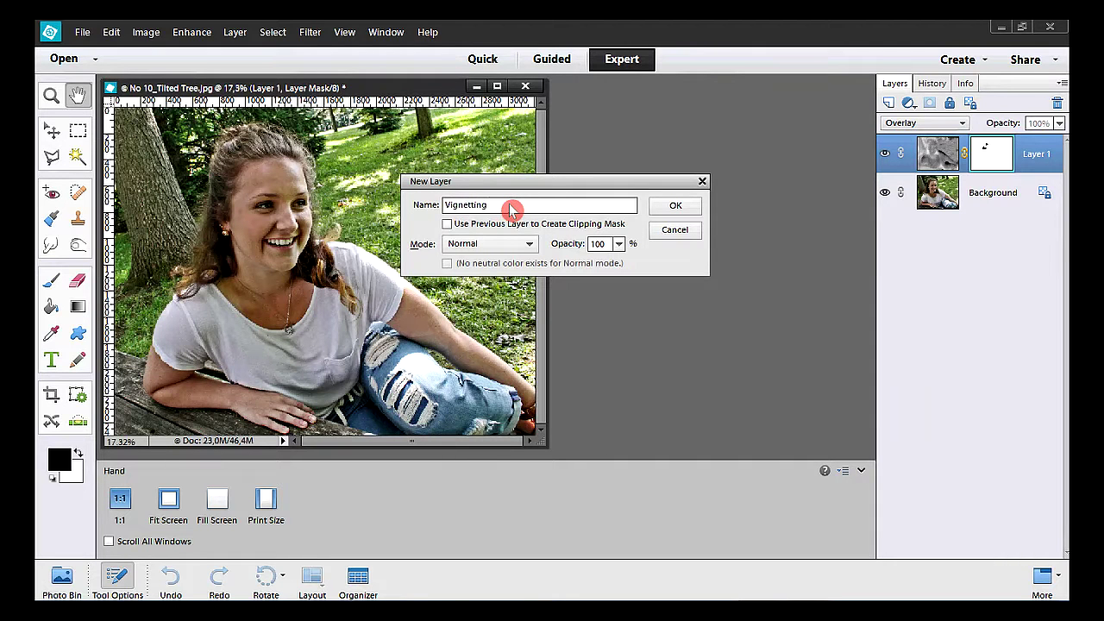
pyautogui.click(680, 206)
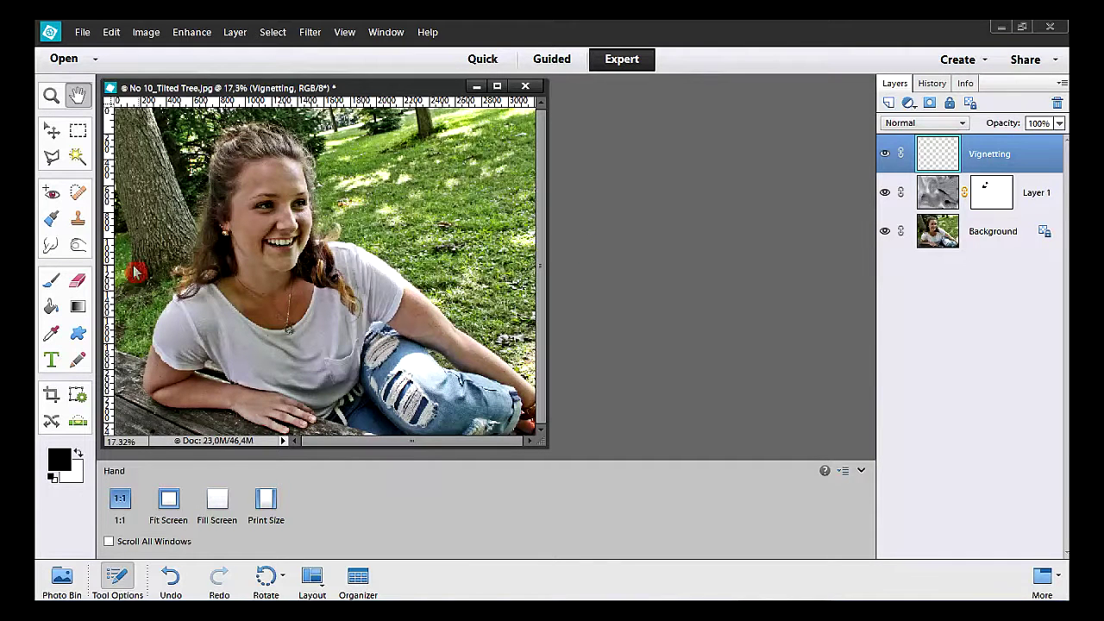
pyautogui.click(53, 282)
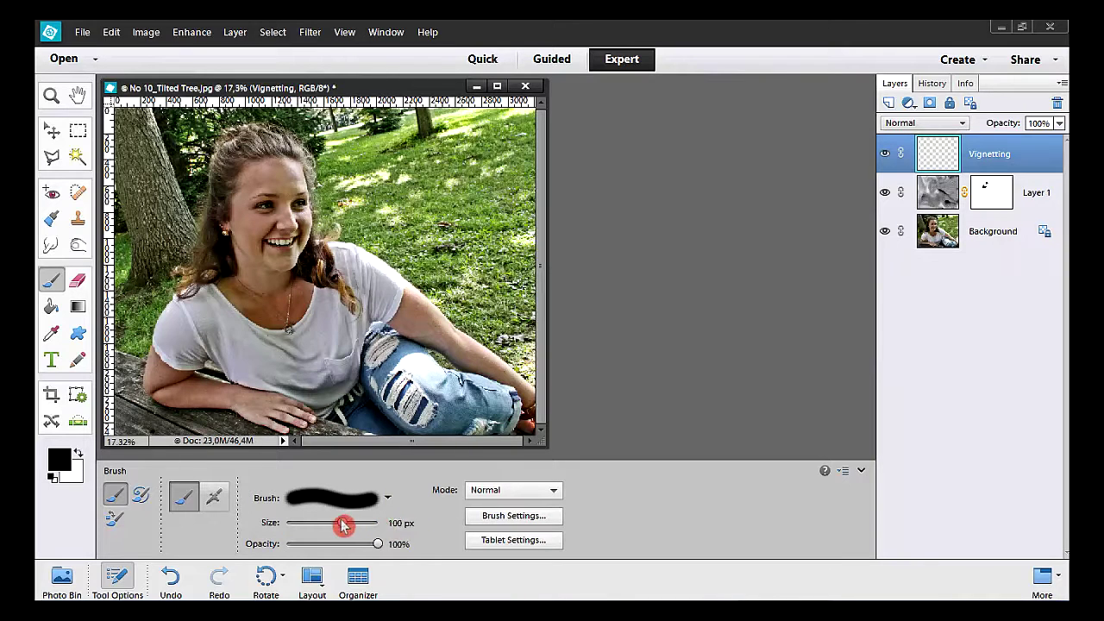
# Step: Enlarge the brush to 2500 px and review its brush settings
pyautogui.moveTo(342, 523); pyautogui.dragTo(389, 527)
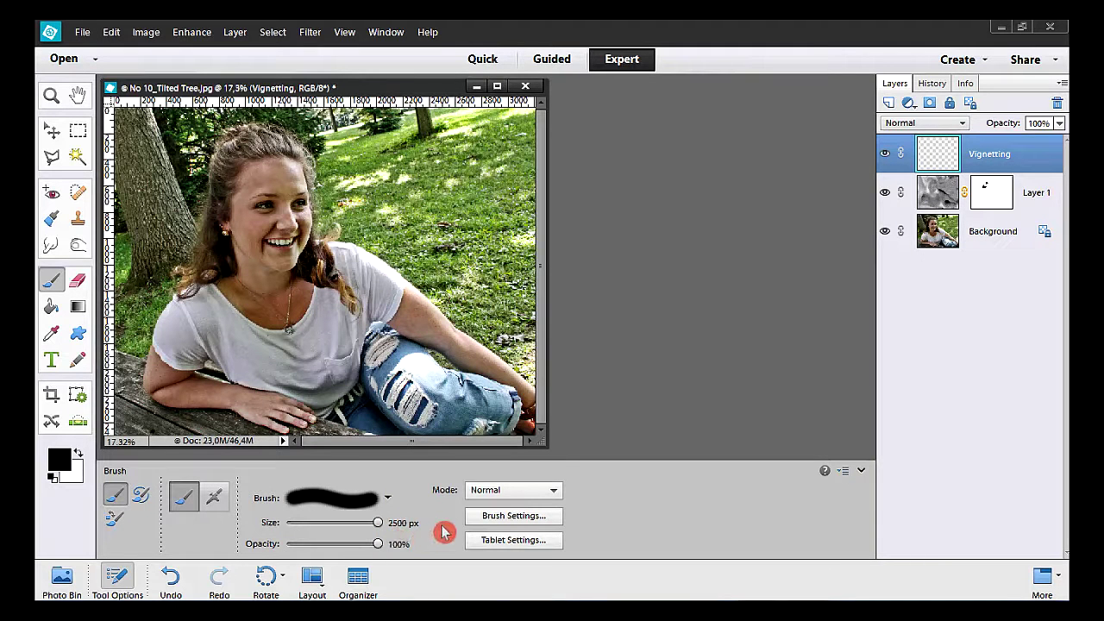
pyautogui.click(477, 515)
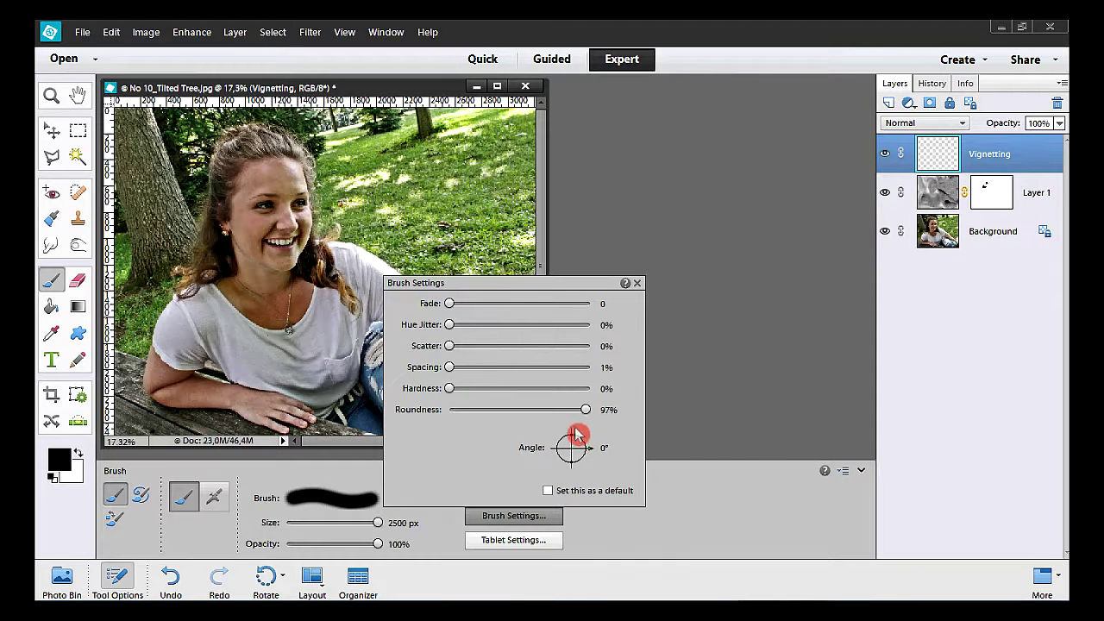
pyautogui.click(638, 283)
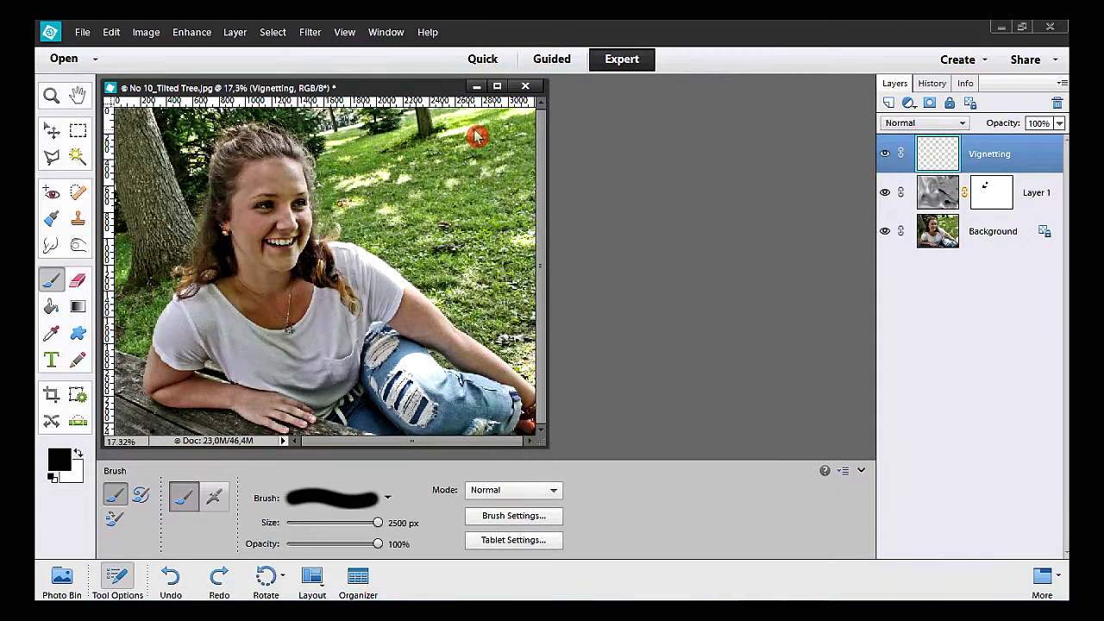
# Step: Paint black over the four corners and the left edge of the portrait
pyautogui.moveTo(477, 135); pyautogui.dragTo(525, 215)
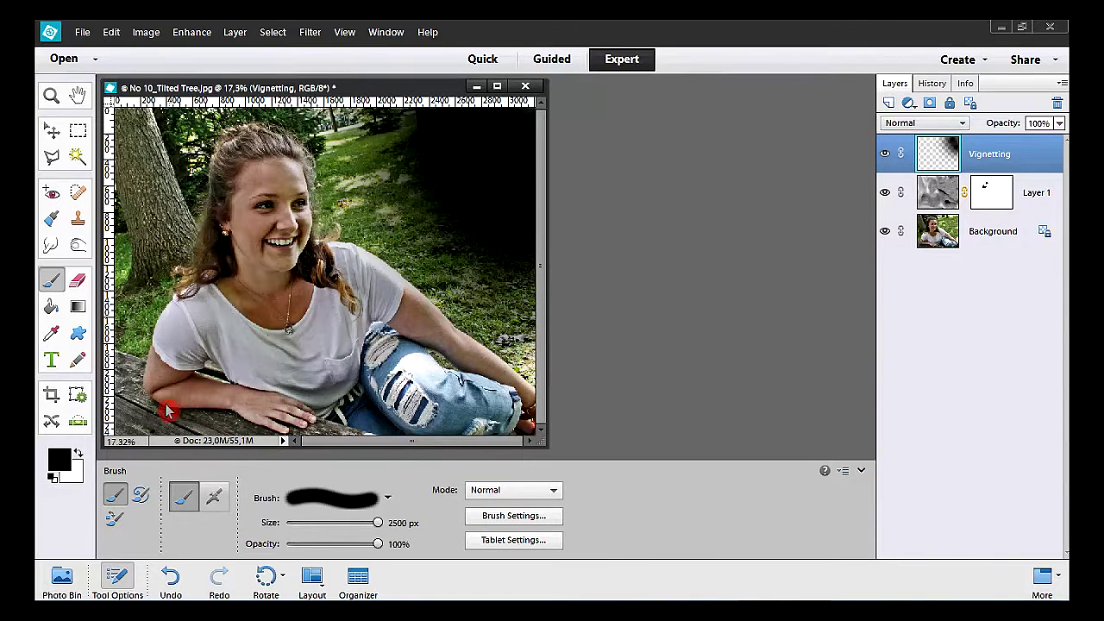
pyautogui.click(146, 420)
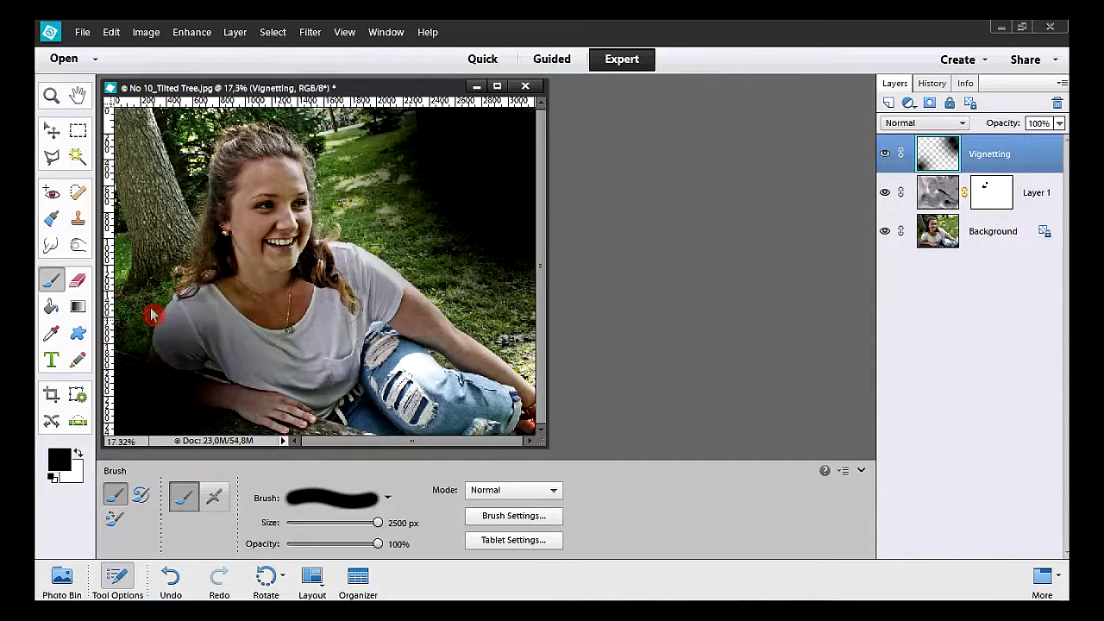
pyautogui.click(131, 158)
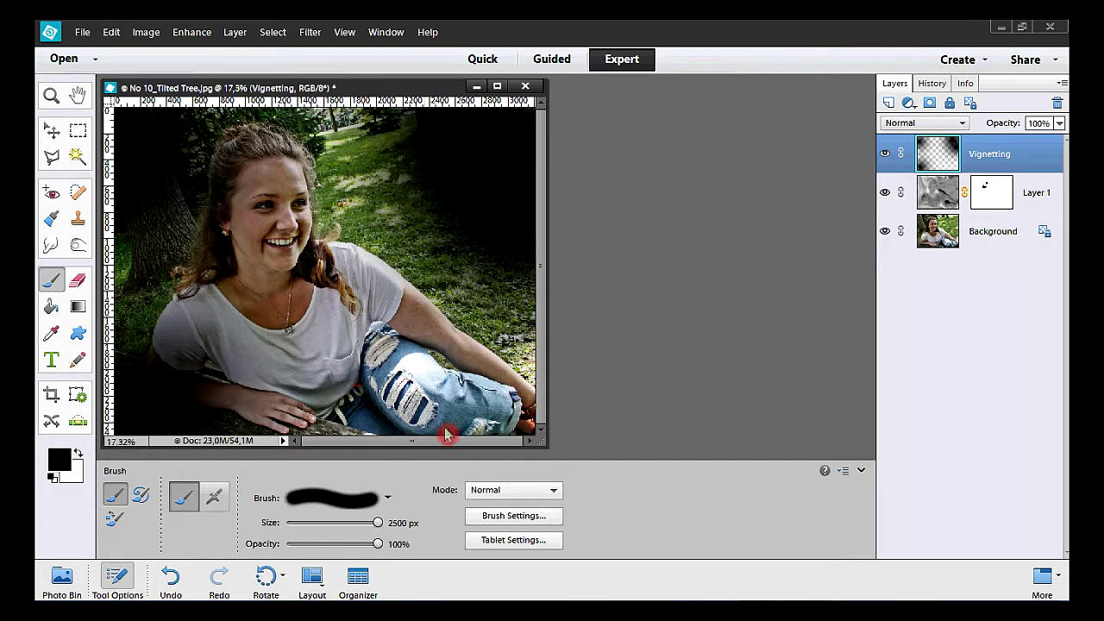
pyautogui.click(530, 423)
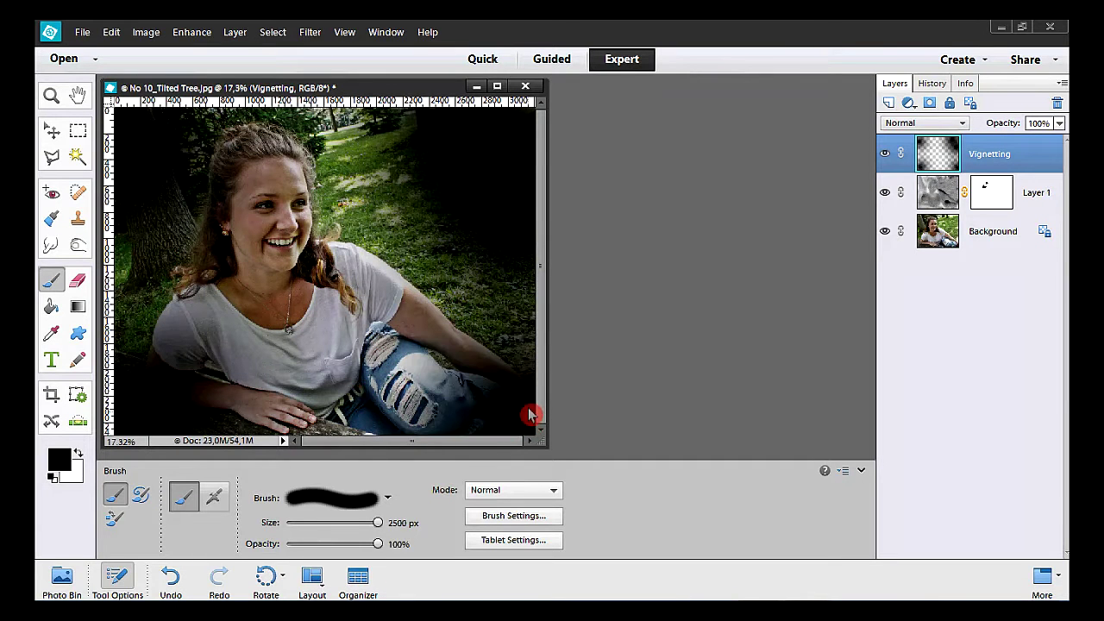
pyautogui.click(120, 353)
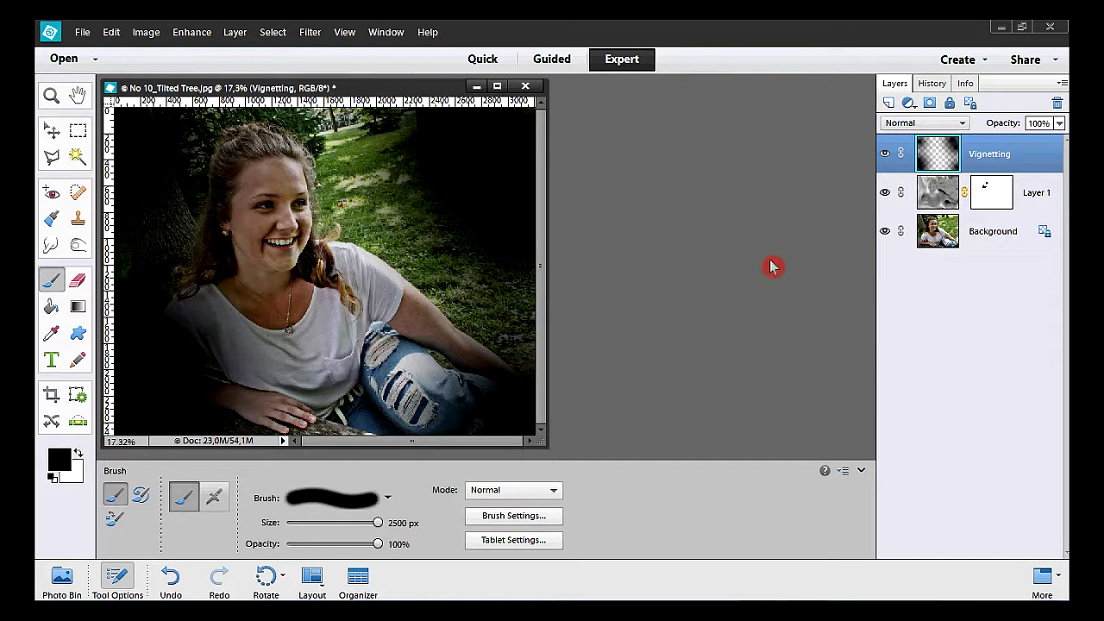
# Step: Change the Vignetting layer's blend mode to Soft Light
pyautogui.click(959, 122)
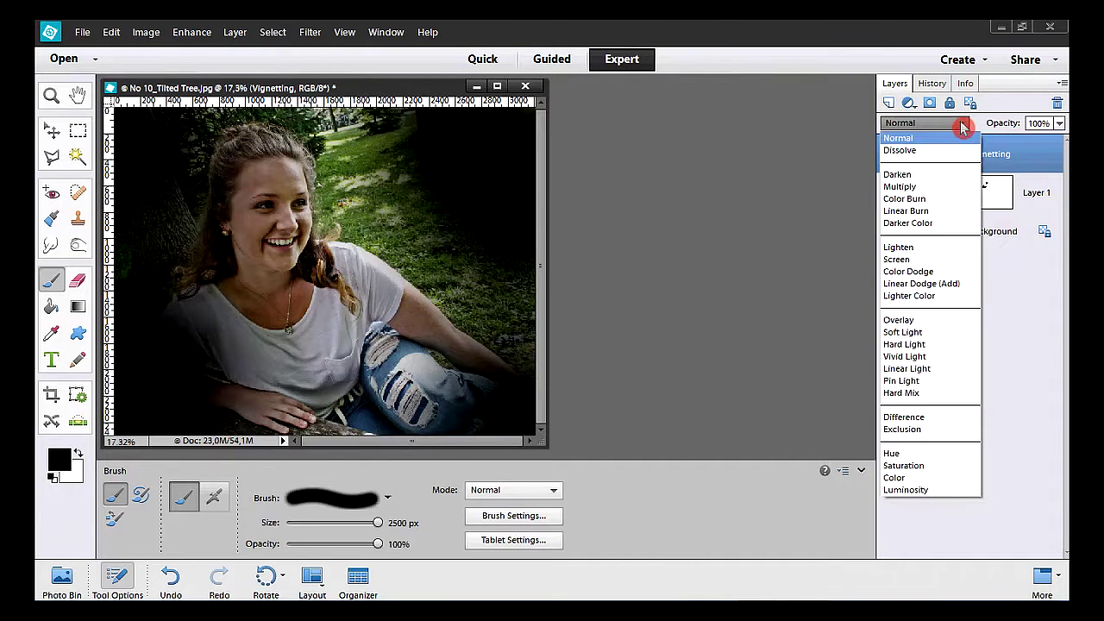
pyautogui.click(954, 335)
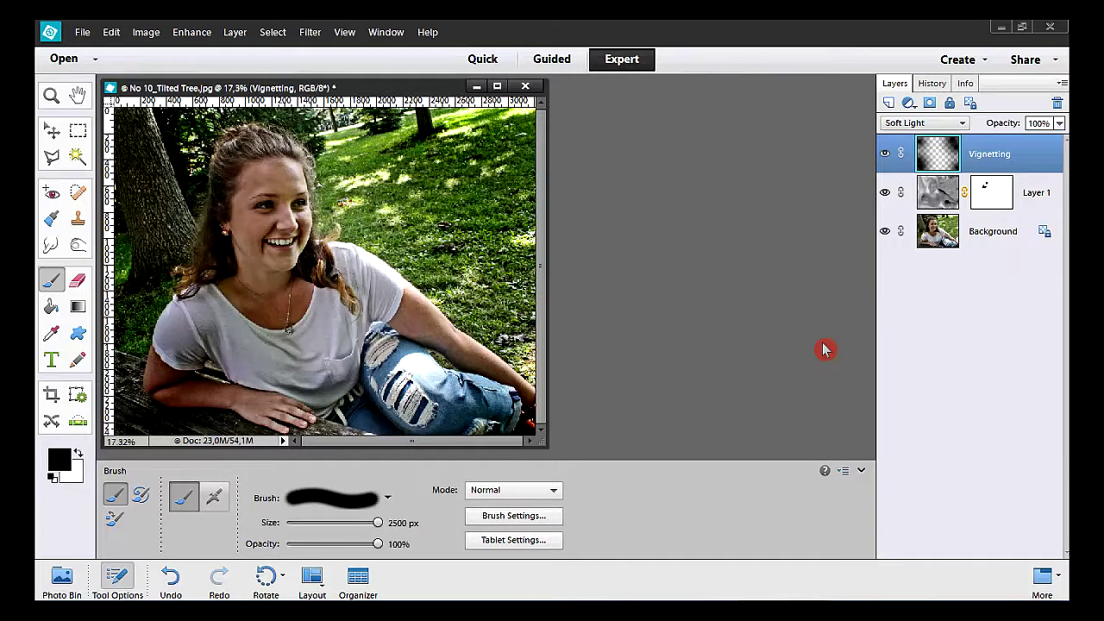
# Step: Duplicate the Vignetting layer to create a Vignetting copy
pyautogui.click(235, 33)
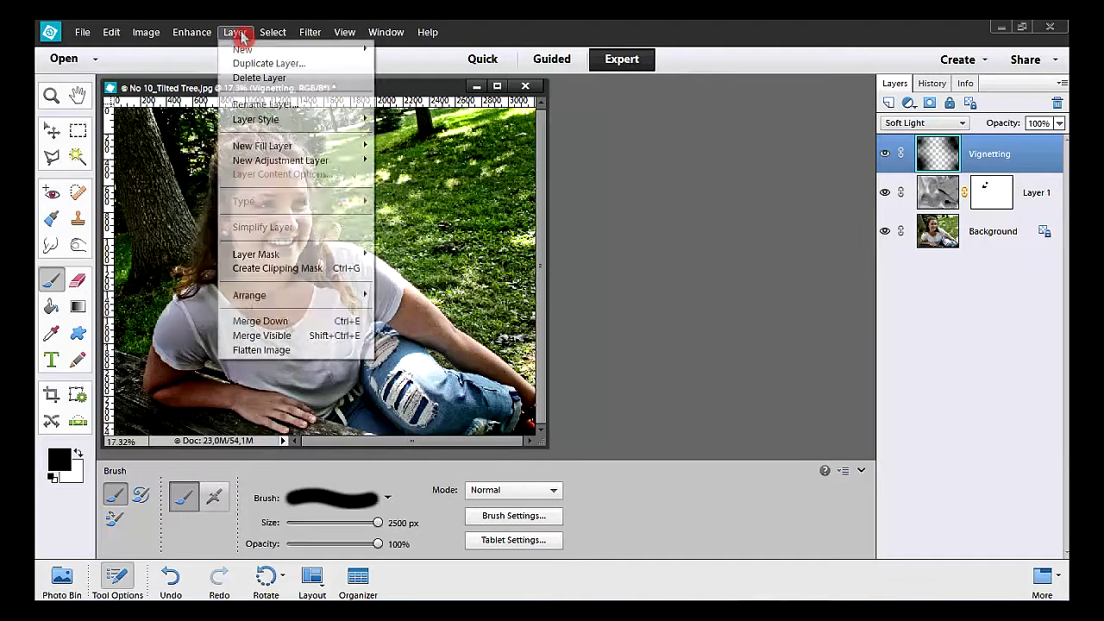
pyautogui.click(311, 69)
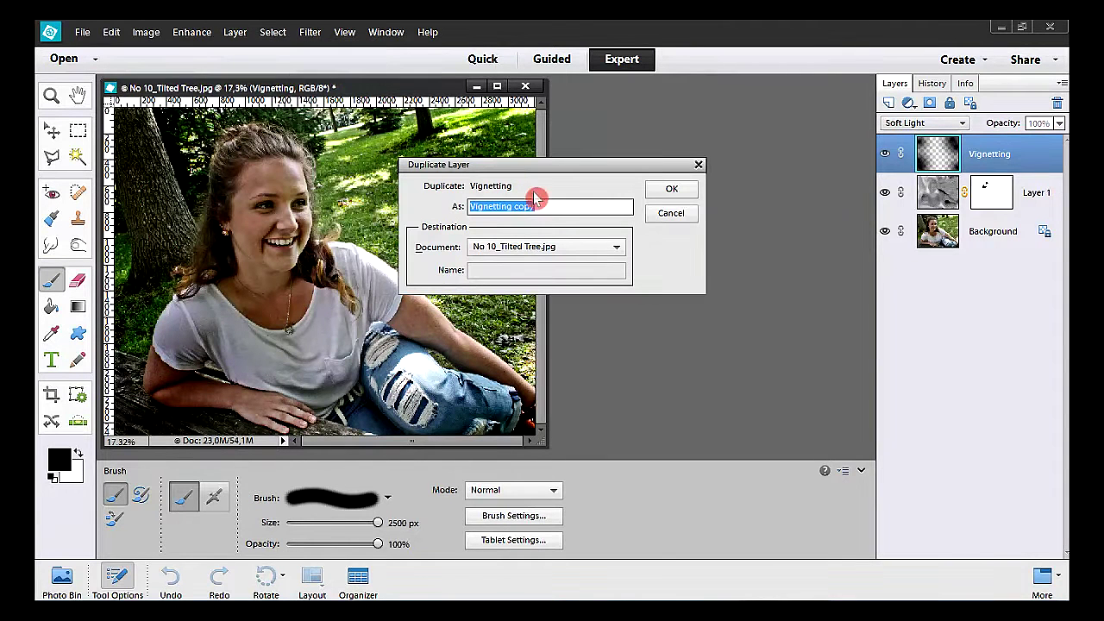
pyautogui.click(672, 192)
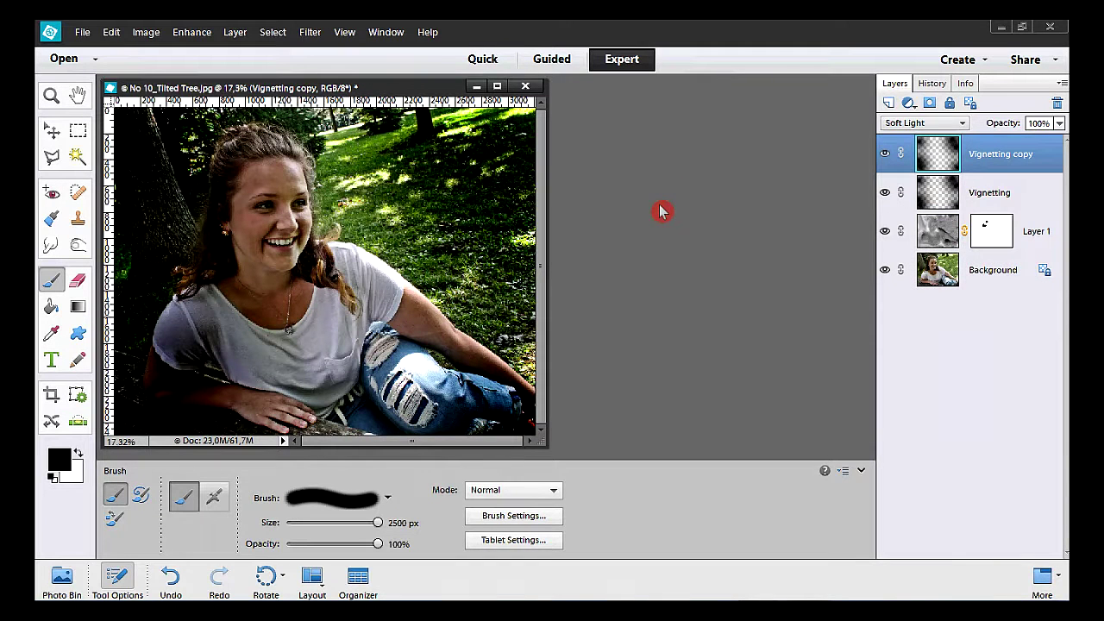
# Step: Set the Vignetting copy layer's opacity to 27%
pyautogui.click(1063, 124)
pyautogui.moveTo(1058, 141); pyautogui.dragTo(994, 151)
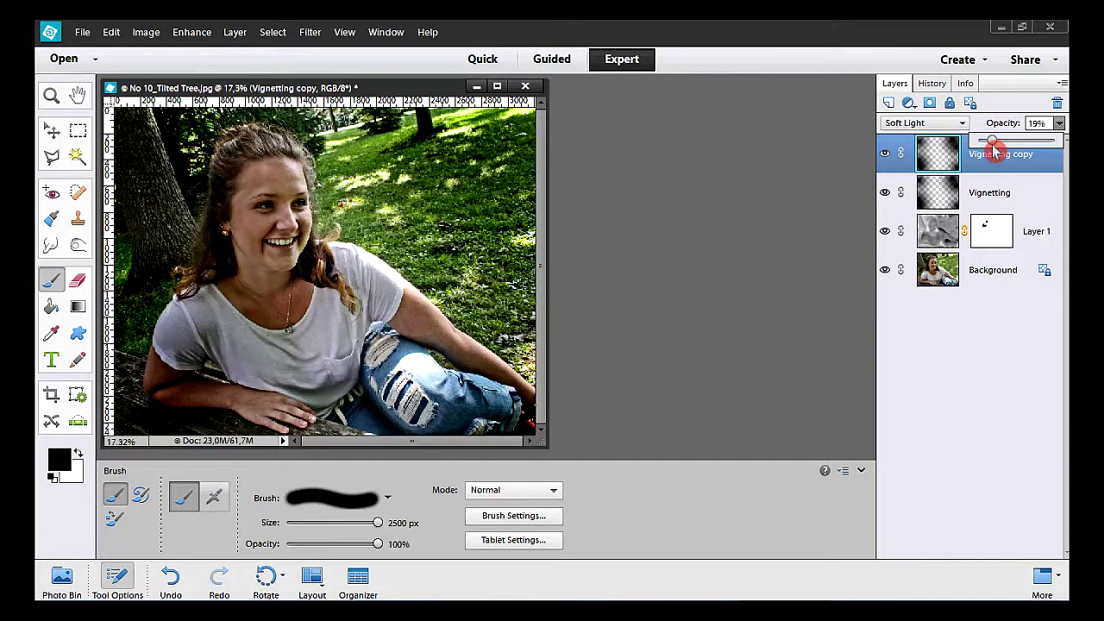
pyautogui.moveTo(995, 151)
pyautogui.mouseDown()
pyautogui.moveTo(1066, 142)
pyautogui.moveTo(971, 155)
pyautogui.moveTo(989, 181)
pyautogui.moveTo(978, 147)
pyautogui.moveTo(999, 146)
pyautogui.mouseUp()
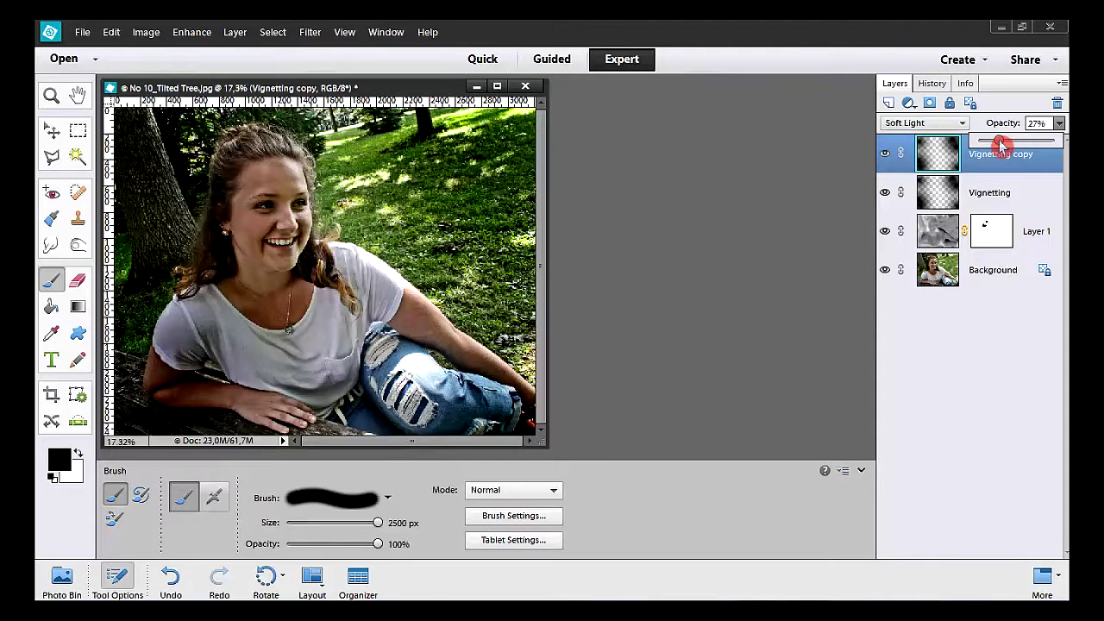
pyautogui.moveTo(1001, 148); pyautogui.dragTo(1001, 147)
pyautogui.click(843, 251)
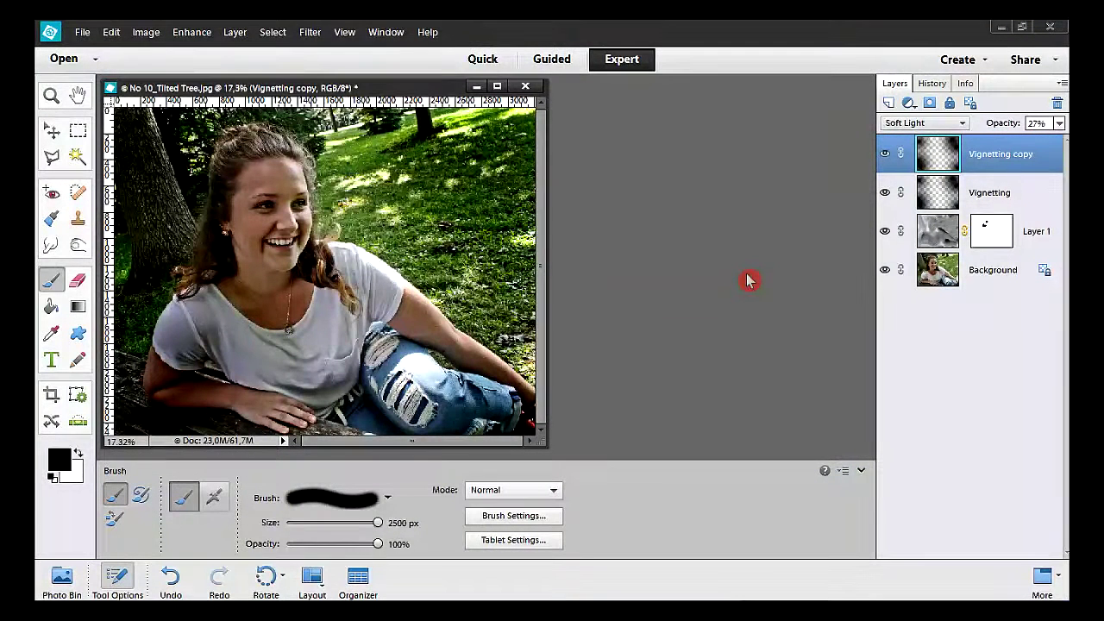
pyautogui.click(886, 231)
pyautogui.click(885, 193)
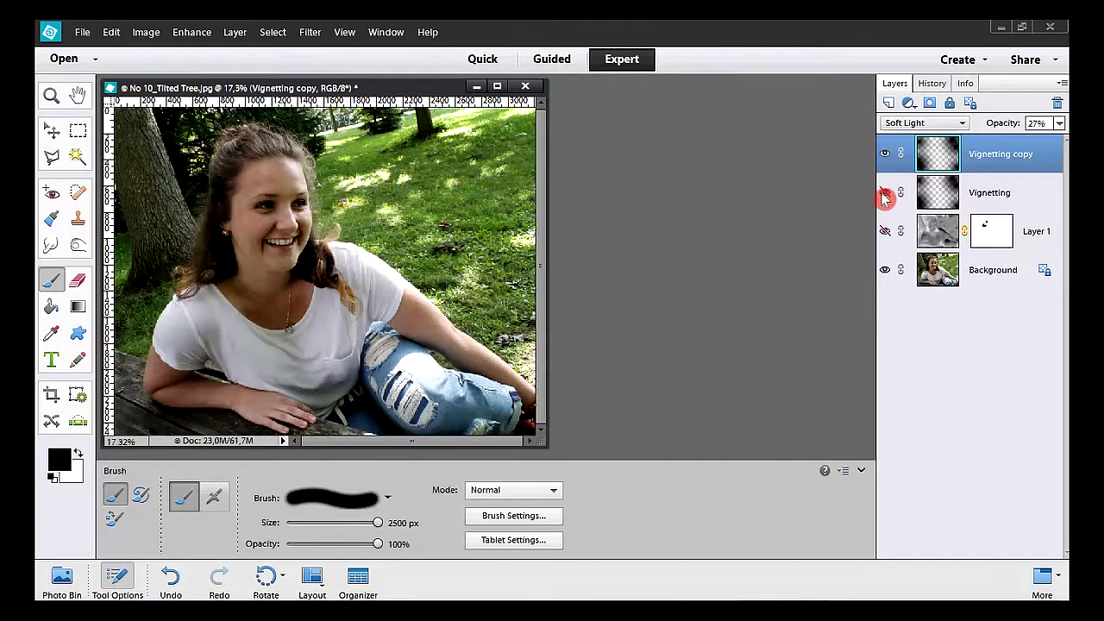
pyautogui.click(885, 153)
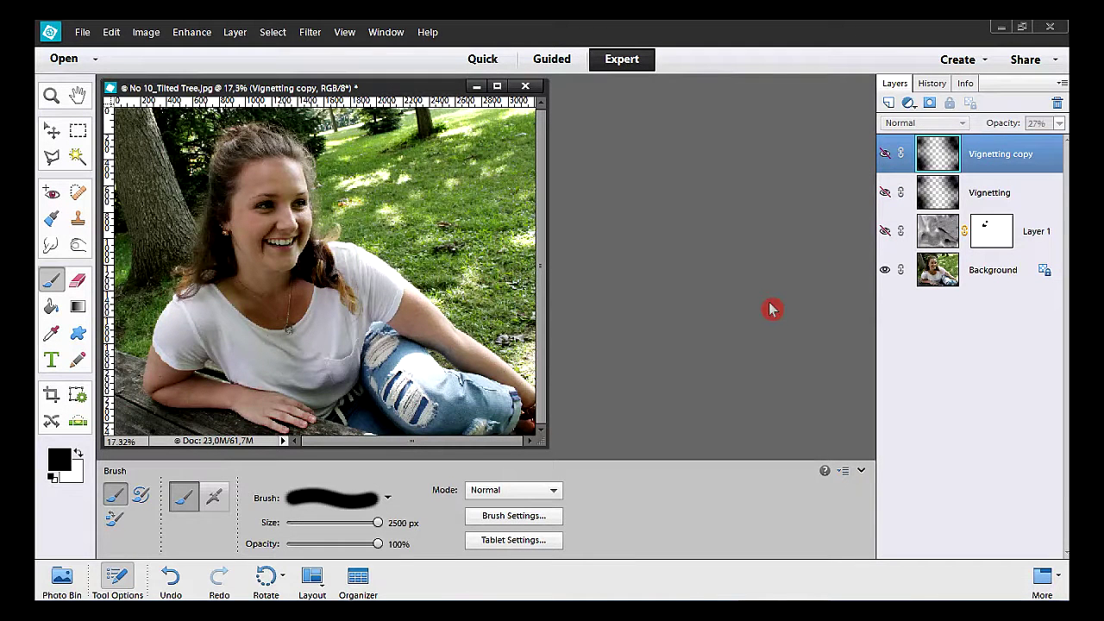
pyautogui.click(886, 231)
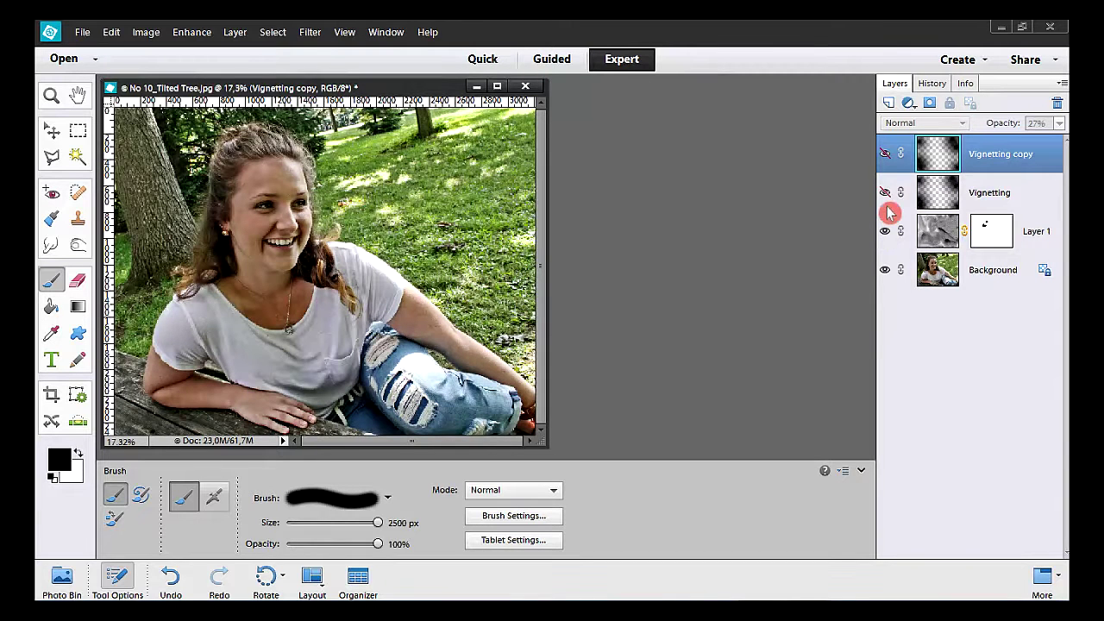
pyautogui.click(887, 193)
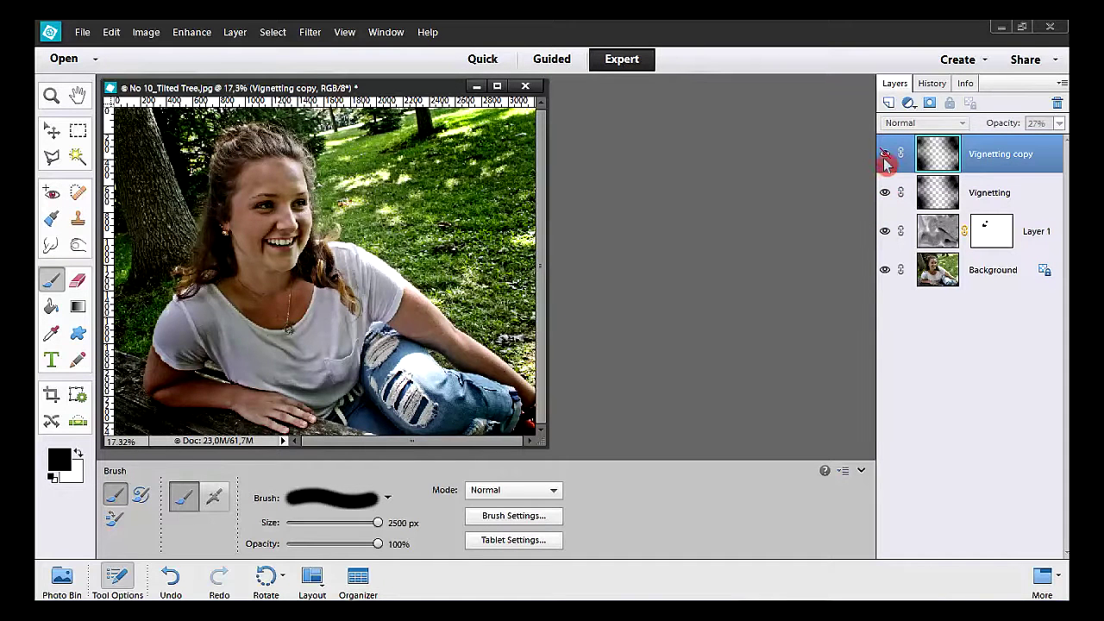
pyautogui.click(886, 154)
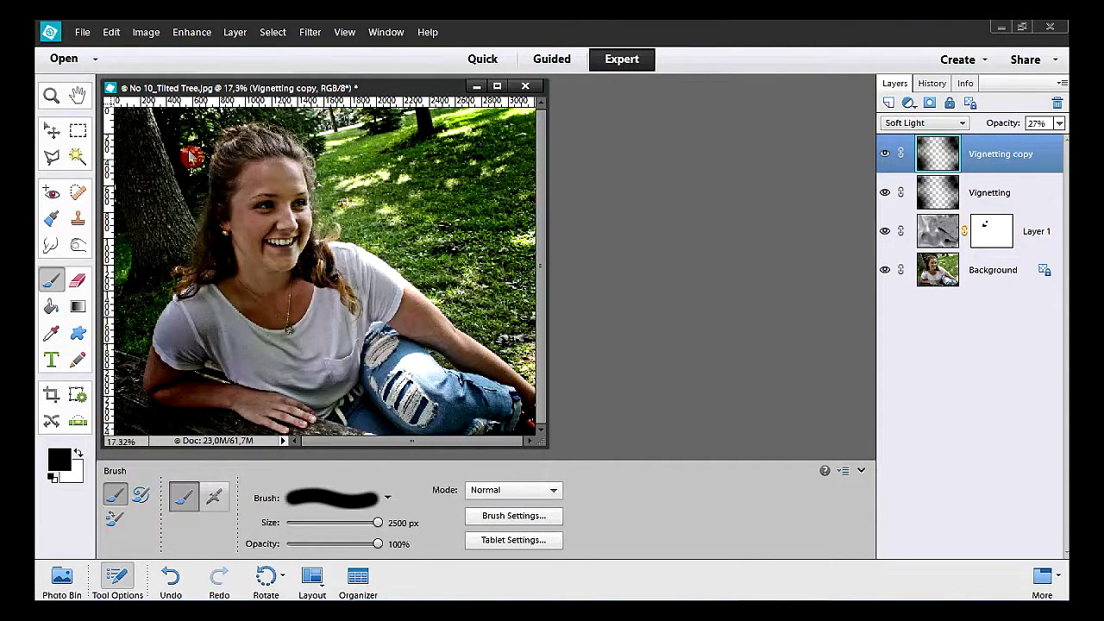
# Step: Bring up the File menu to save the finished portrait
pyautogui.click(79, 33)
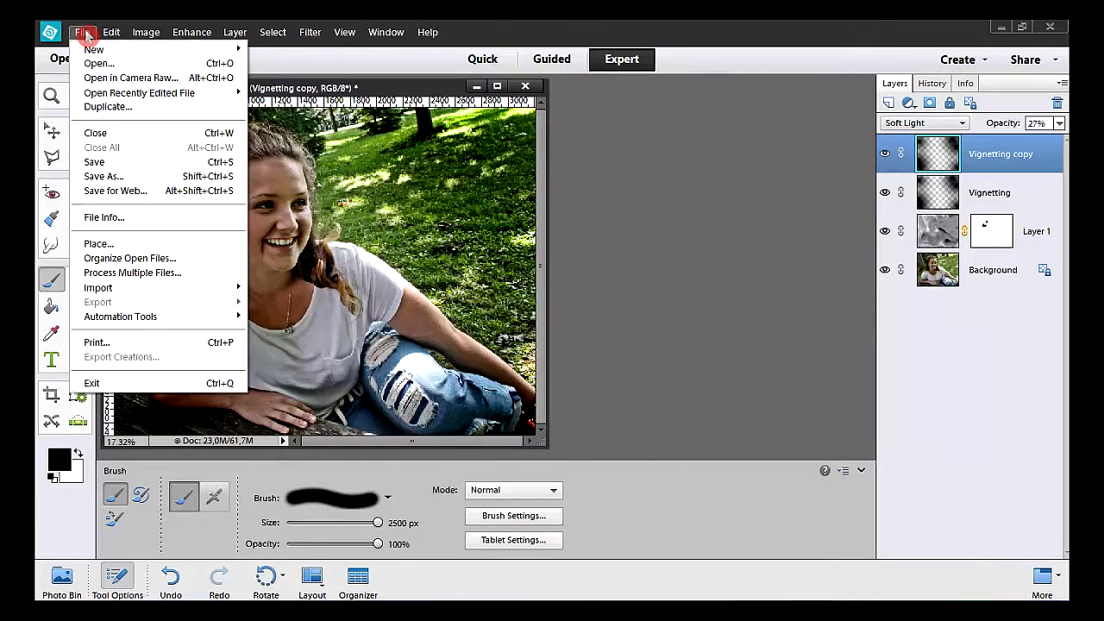